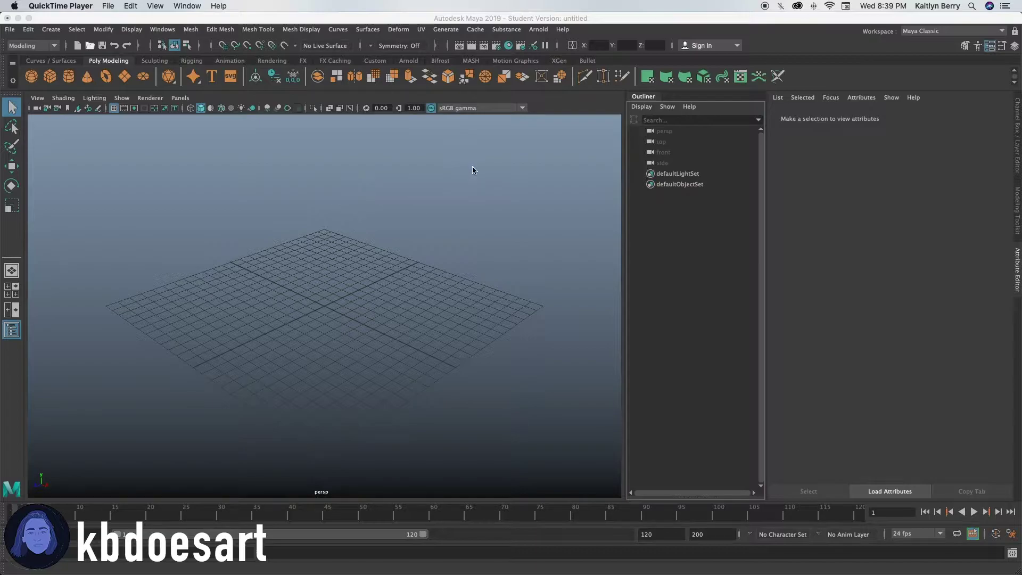
# Step: Add pCylinder1 from the shelf and give it radius 5 and height 1
pyautogui.click(68, 81)
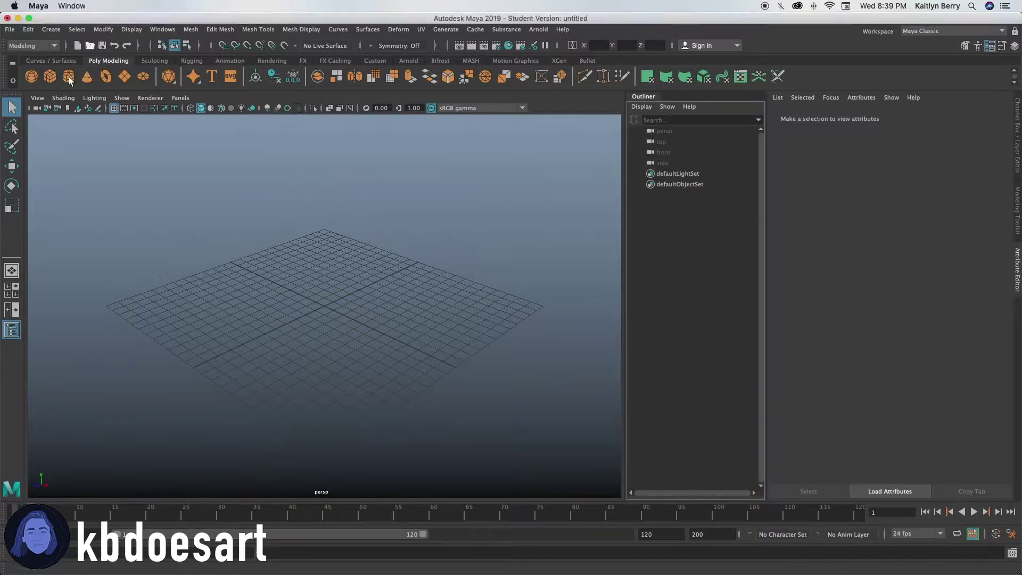
pyautogui.click(900, 116)
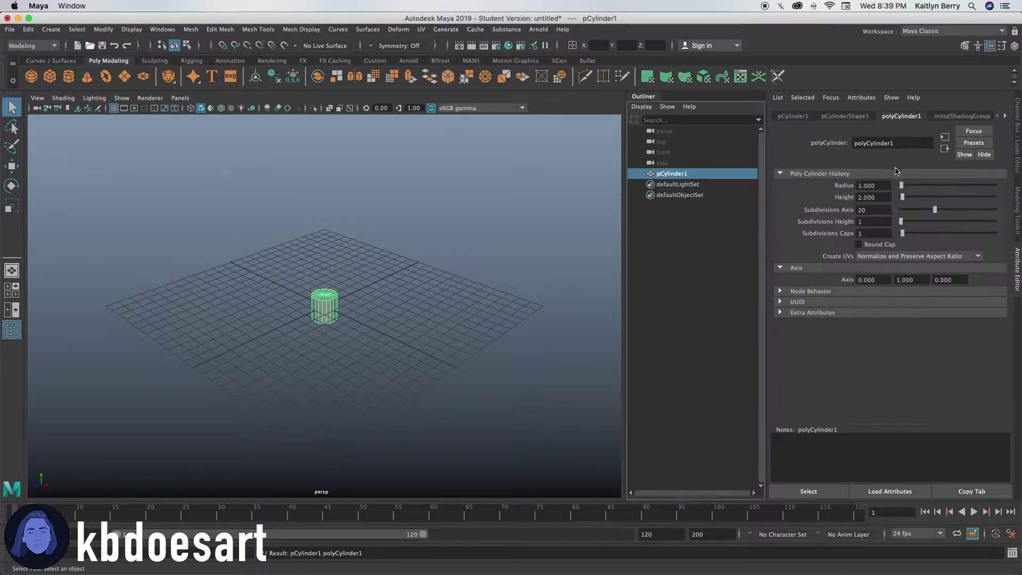
pyautogui.write('5')
pyautogui.press('Return')
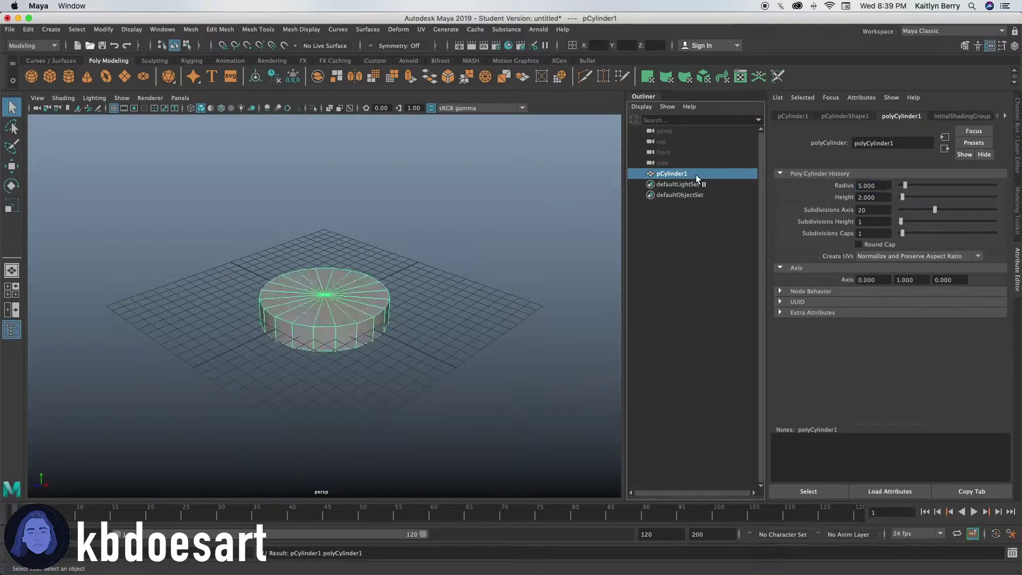
pyautogui.scroll(7, 473, 305)
pyautogui.scroll(-1, 448, 295)
pyautogui.doubleClick(873, 193)
pyautogui.write('1')
pyautogui.press('Return')
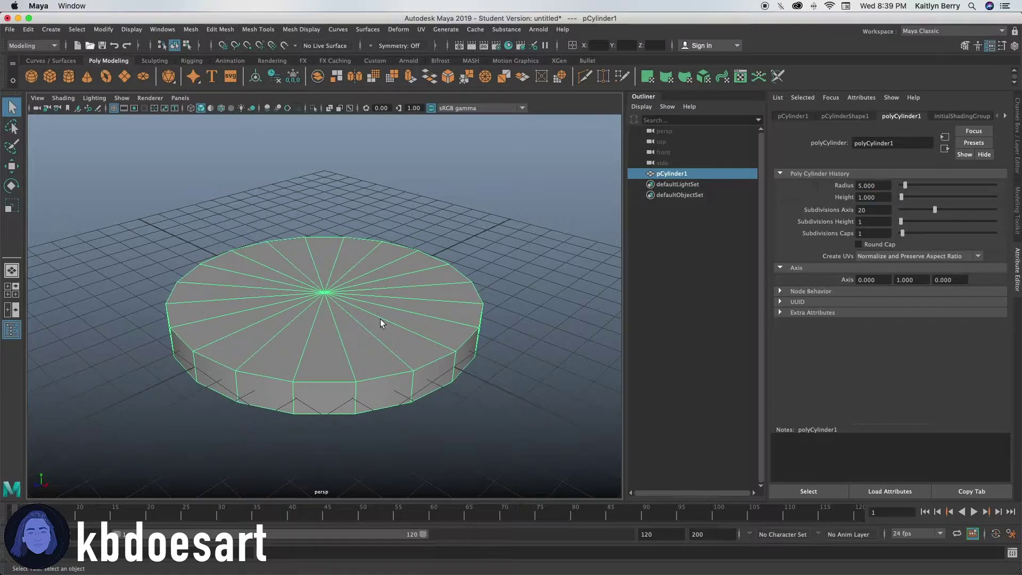
pyautogui.keyDown('alt'); pyautogui.moveTo(382, 323); pyautogui.dragTo(358, 323); pyautogui.keyUp('alt')
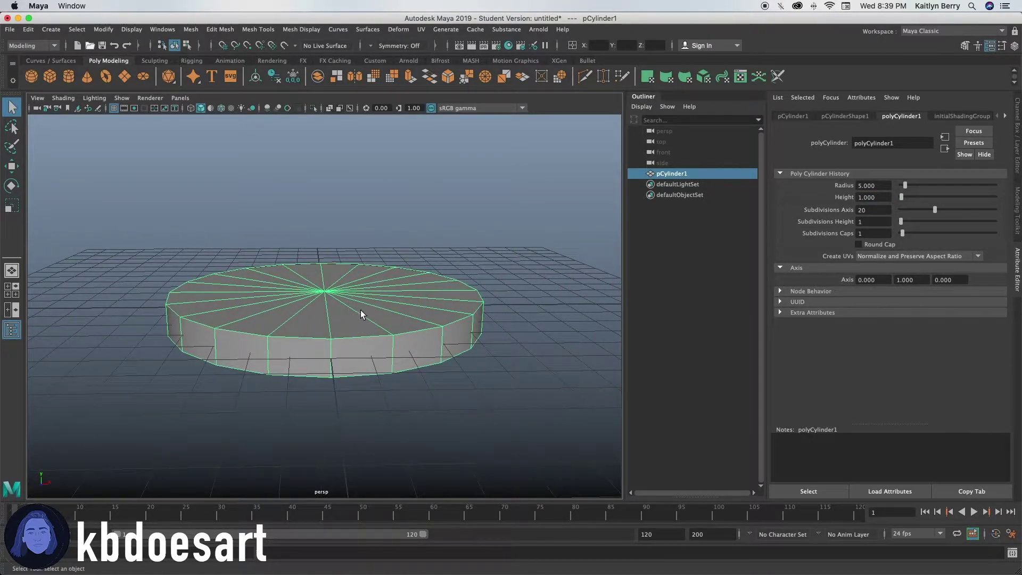
# Step: Extrude the disc's top faces and move them down into the disc
pyautogui.rightClick(355, 292)
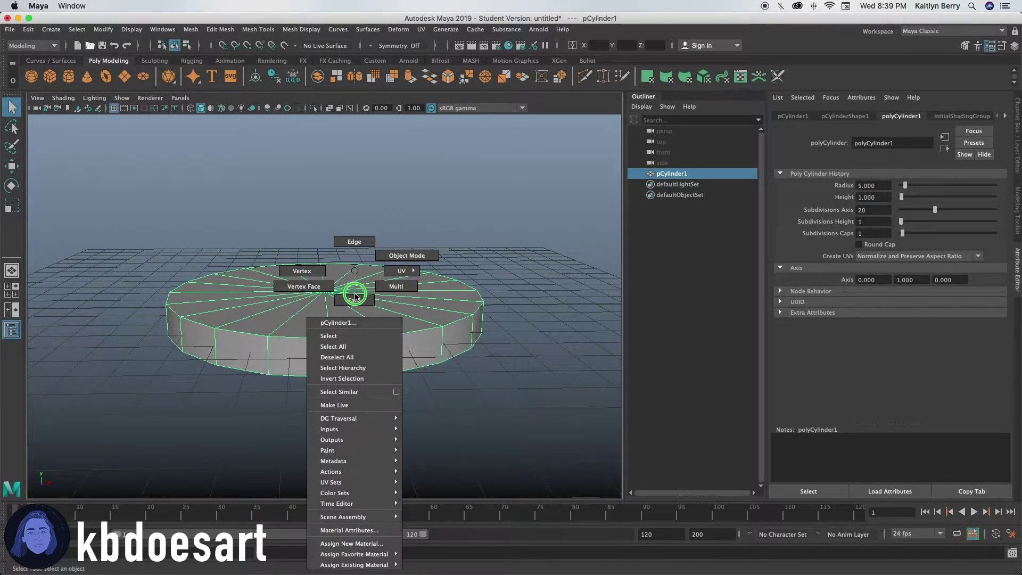
pyautogui.click(354, 298)
pyautogui.moveTo(342, 321)
pyautogui.keyDown('alt'); pyautogui.mouseDown()
pyautogui.moveTo(311, 343)
pyautogui.moveTo(384, 280)
pyautogui.moveTo(279, 312)
pyautogui.moveTo(285, 323)
pyautogui.moveTo(373, 314)
pyautogui.moveTo(397, 301)
pyautogui.moveTo(388, 298)
pyautogui.moveTo(419, 305)
pyautogui.mouseUp(); pyautogui.keyUp('alt')
pyautogui.hotkey('ctrl', 'e')
pyautogui.press('w')
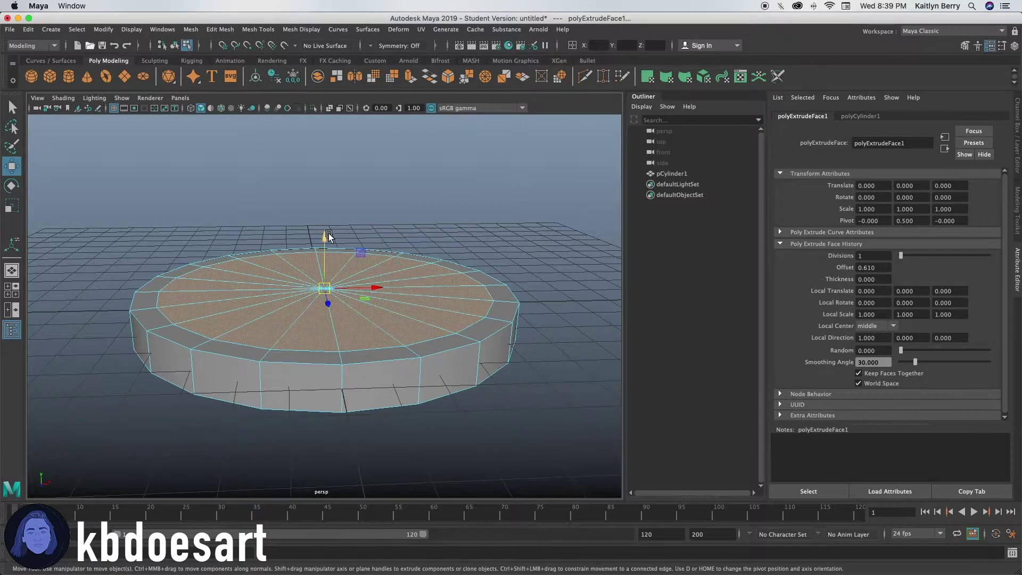
pyautogui.moveTo(326, 237); pyautogui.dragTo(335, 260)
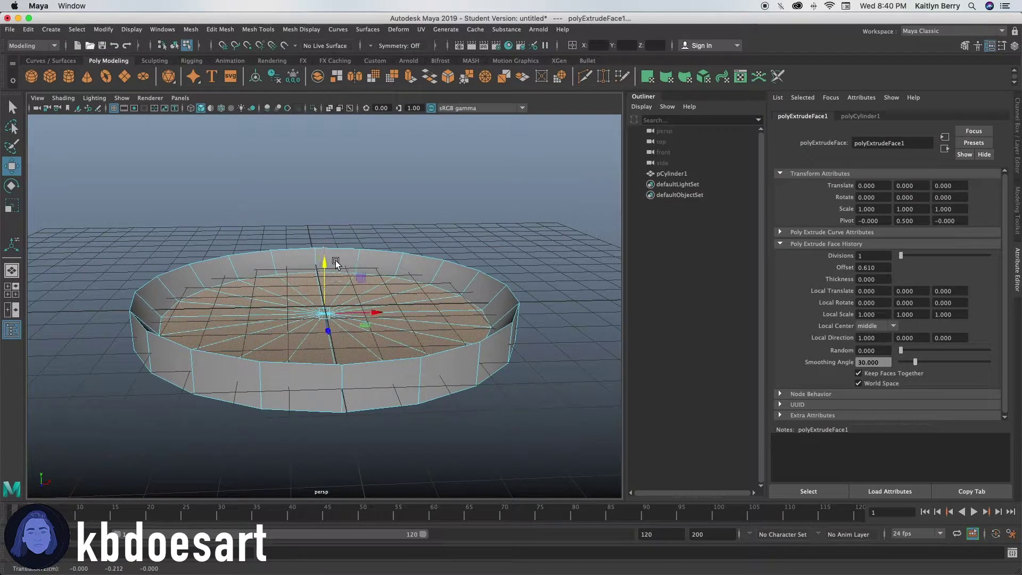
# Step: Set the extrusion offset to 0.83 to form the raised rim, checking the smoothed preview
pyautogui.press('t')
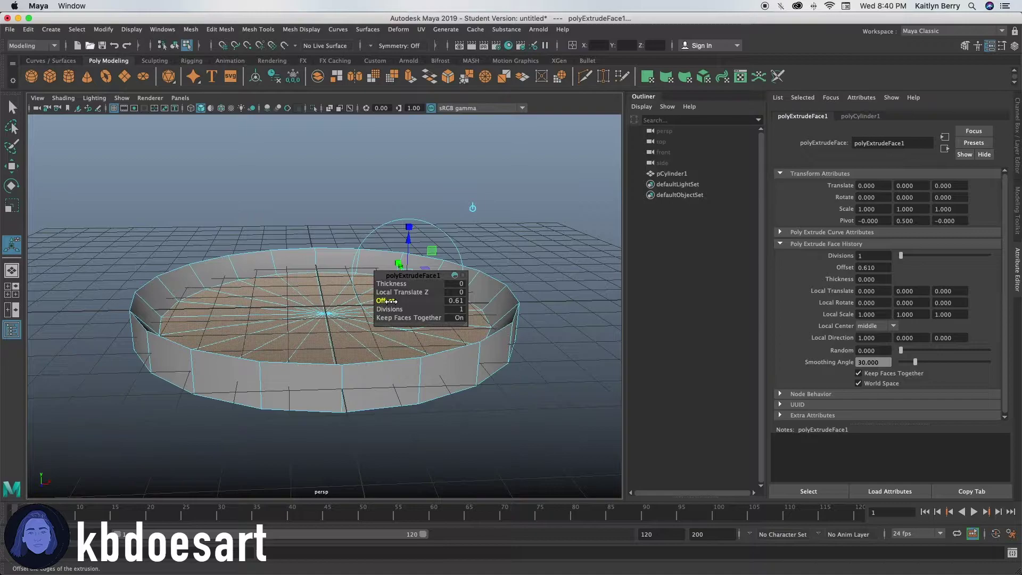
pyautogui.moveTo(390, 300); pyautogui.dragTo(402, 304)
pyautogui.press('3')
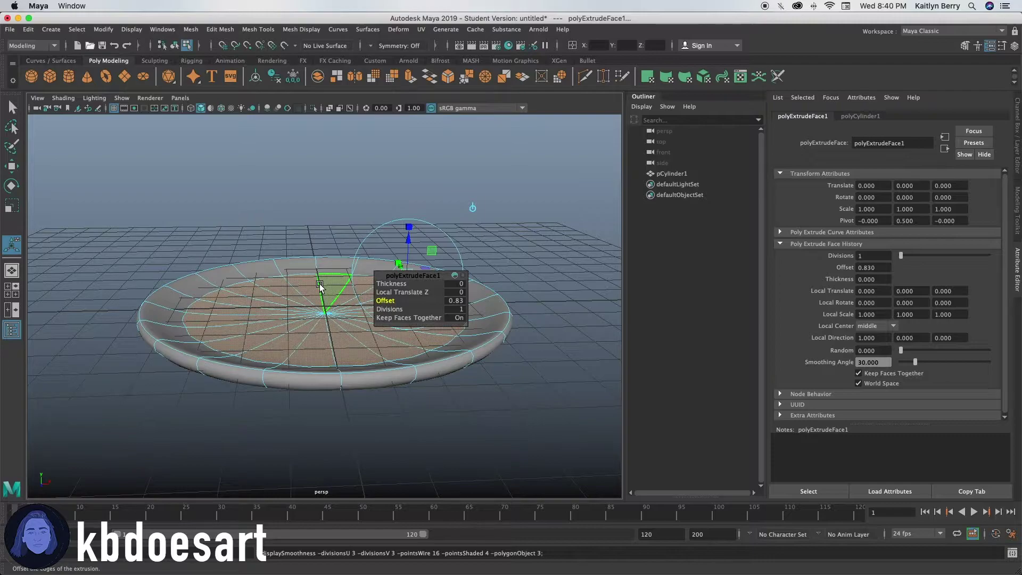
pyautogui.press('1')
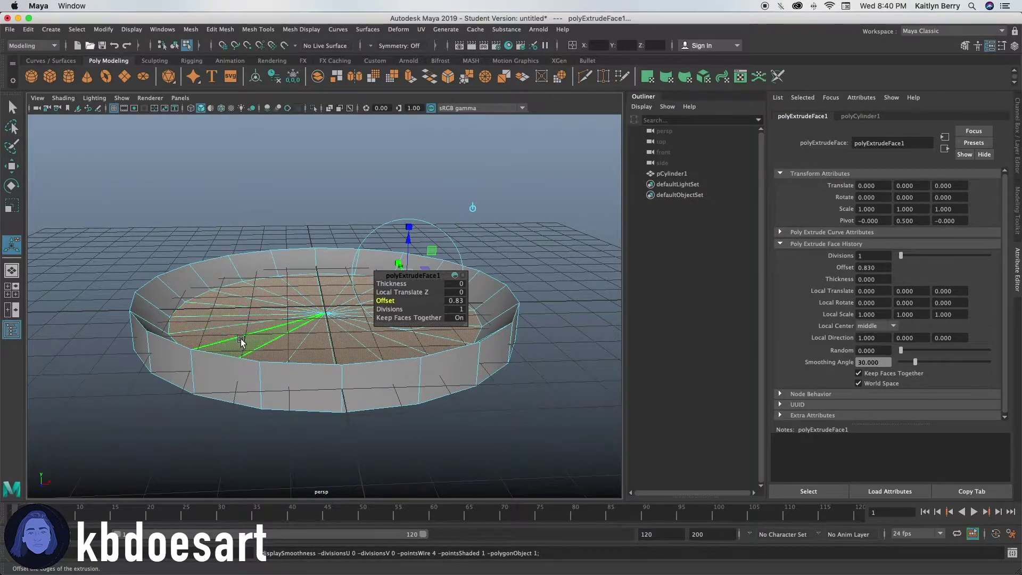
# Step: Bevel the inner rim edge loop with 2 segments at fraction 0.22
pyautogui.click(210, 238)
pyautogui.scroll(3, 185, 314)
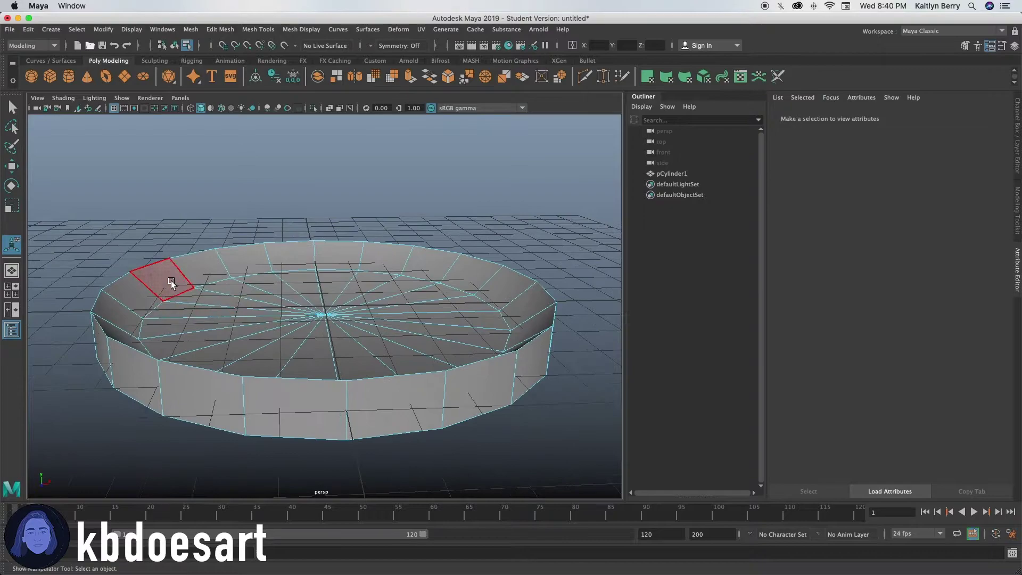
pyautogui.moveTo(187, 286); pyautogui.dragTo(197, 243, button='right')
pyautogui.click(182, 290)
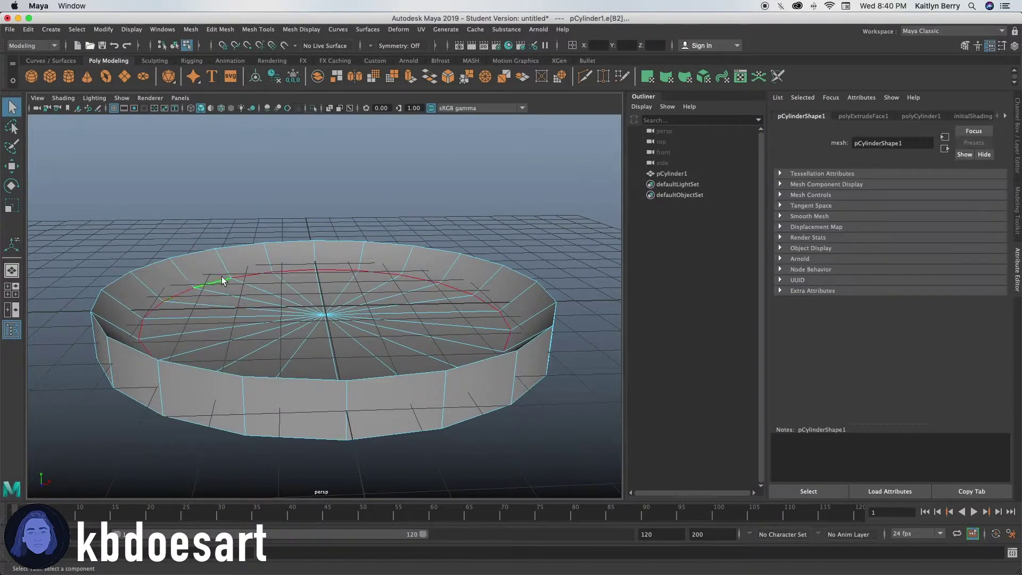
pyautogui.hotkey('ctrl', 'b')
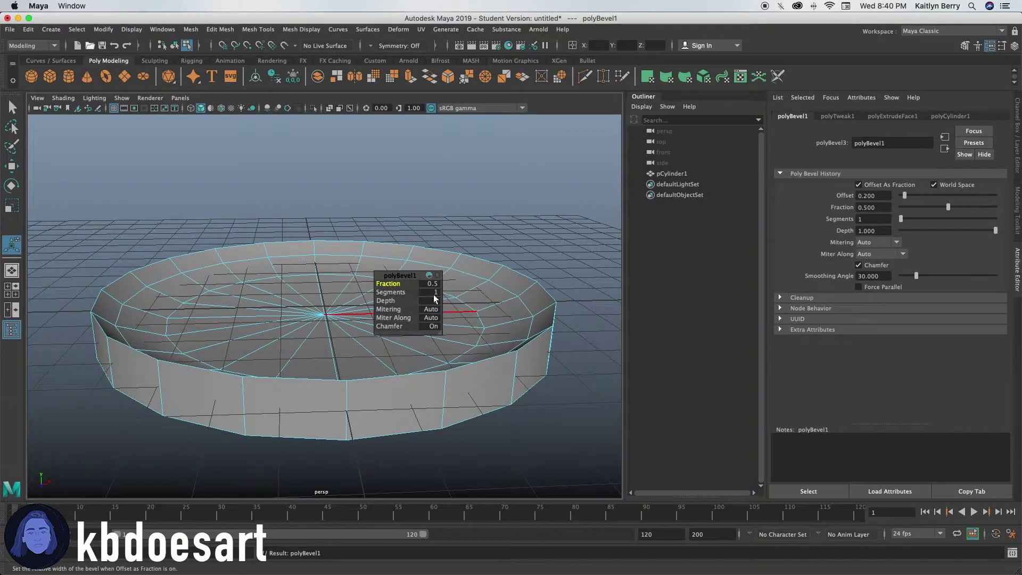
pyautogui.click(431, 293)
pyautogui.press('Return')
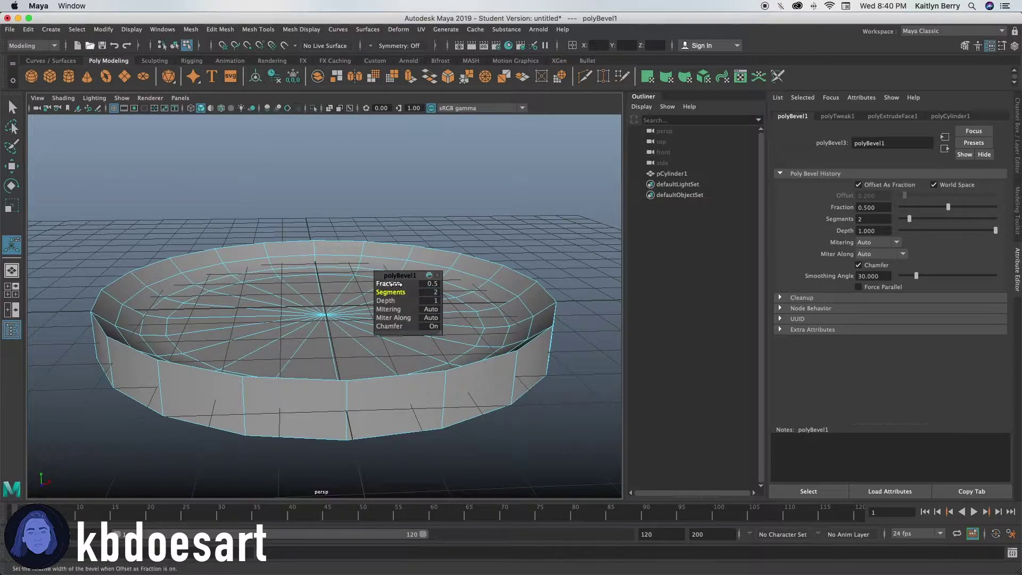
pyautogui.moveTo(394, 284); pyautogui.dragTo(320, 280)
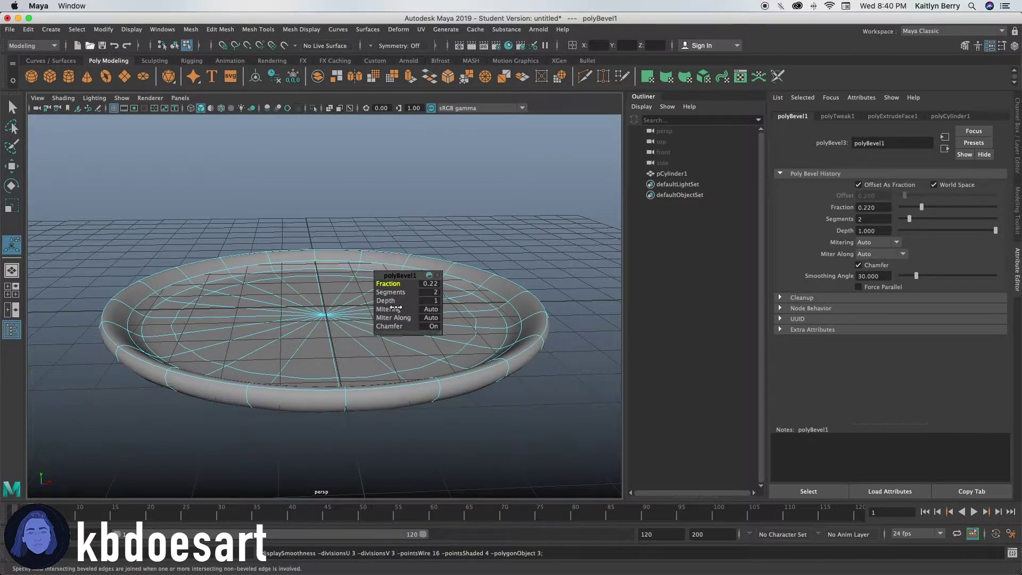
pyautogui.press('1')
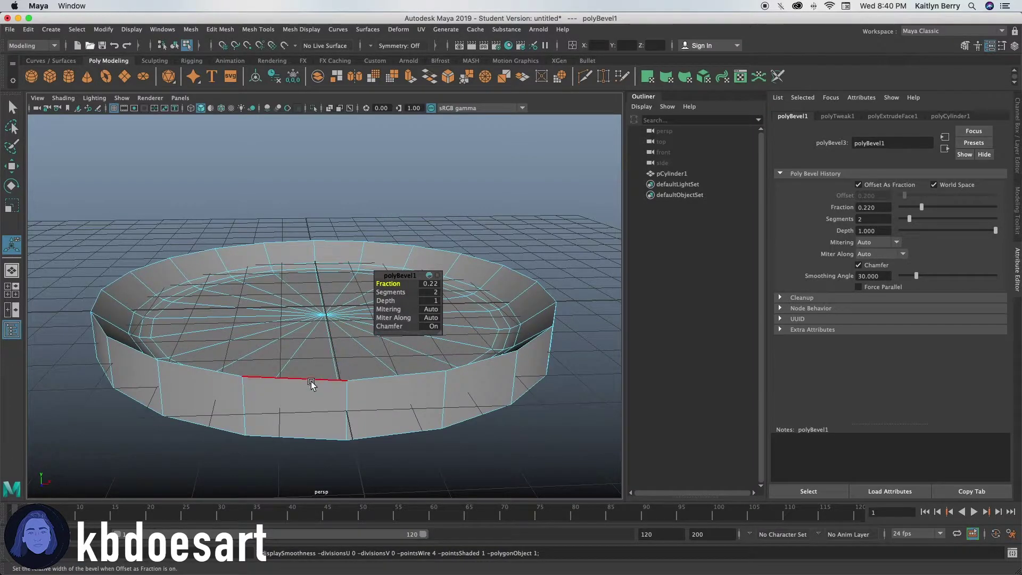
# Step: Bevel the top rim edge loop with 2 segments at fraction 0.21
pyautogui.doubleClick(309, 366)
pyautogui.hotkey('ctrl', 'b')
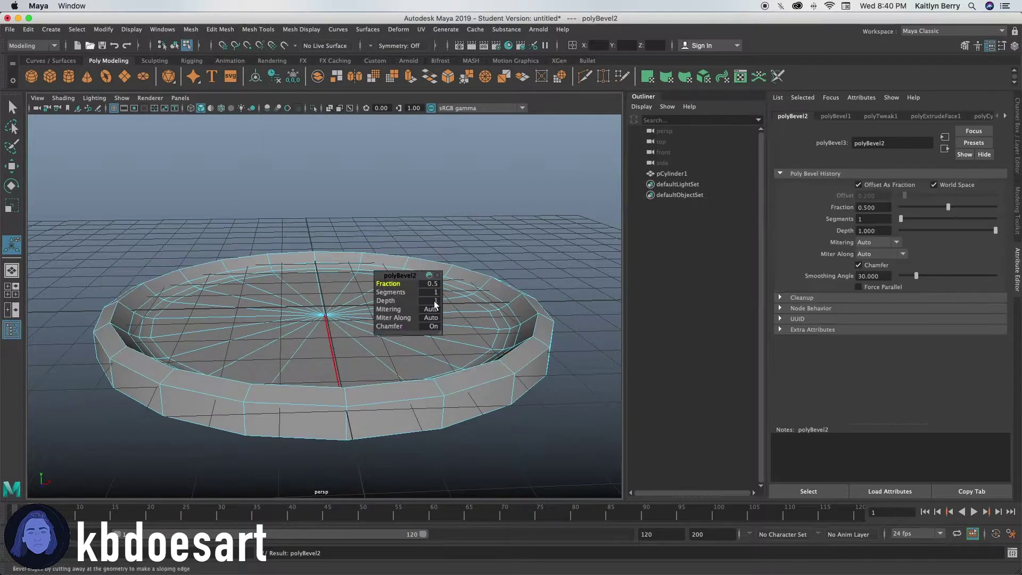
pyautogui.click(434, 291)
pyautogui.write('2')
pyautogui.press('Return')
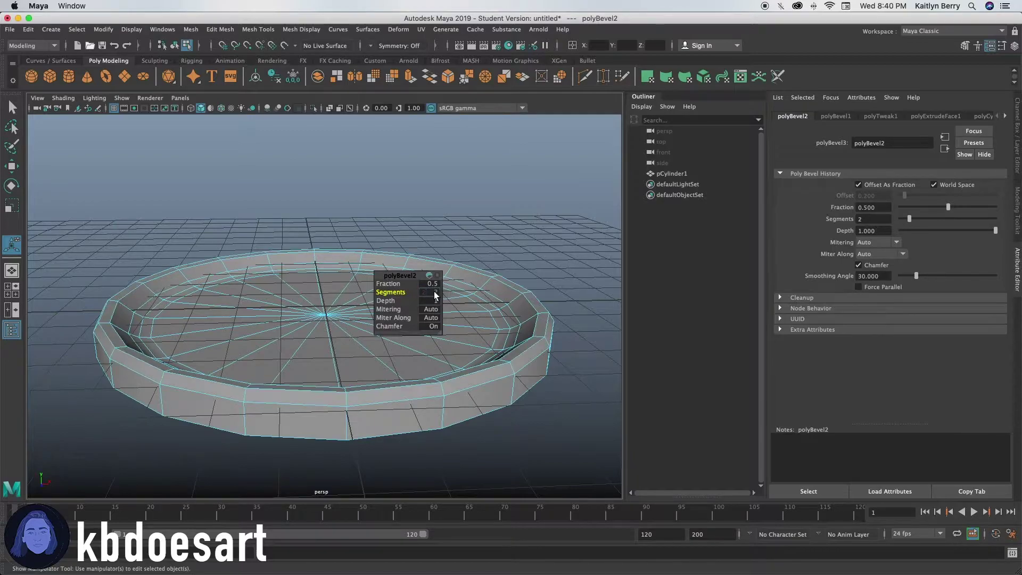
pyautogui.moveTo(398, 283); pyautogui.dragTo(379, 281)
pyautogui.press('3')
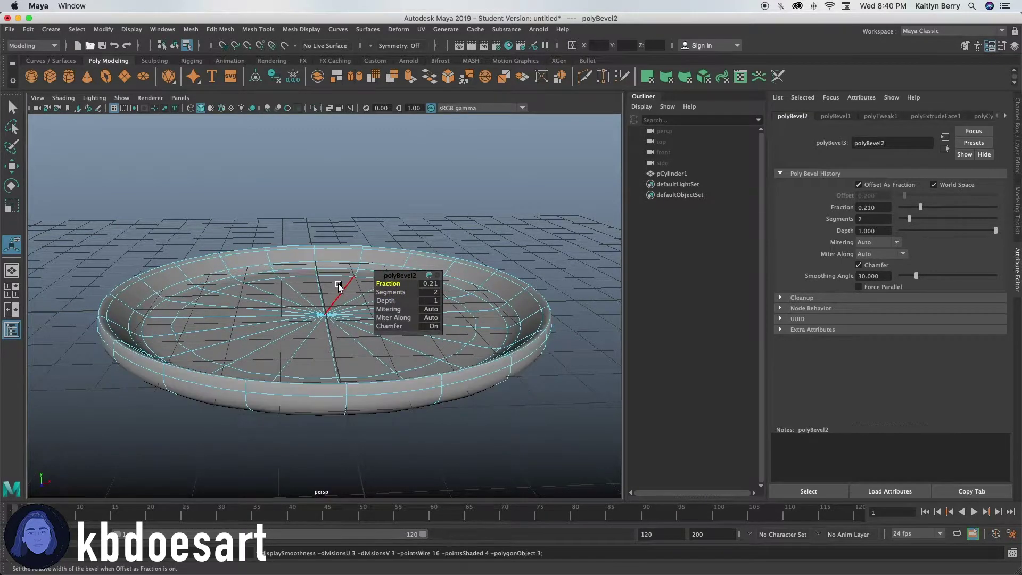
pyautogui.press('1')
pyautogui.keyDown('alt'); pyautogui.moveTo(303, 399); pyautogui.dragTo(323, 342); pyautogui.keyUp('alt')
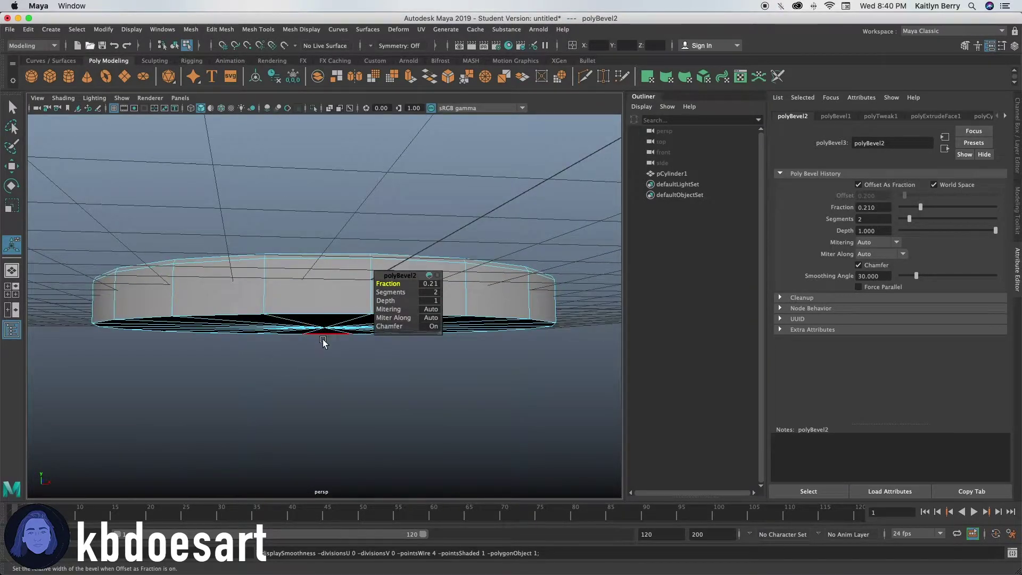
# Step: Select the pan's bottom edge loop and bevel it with 2 segments
pyautogui.click(313, 308)
pyautogui.press('3')
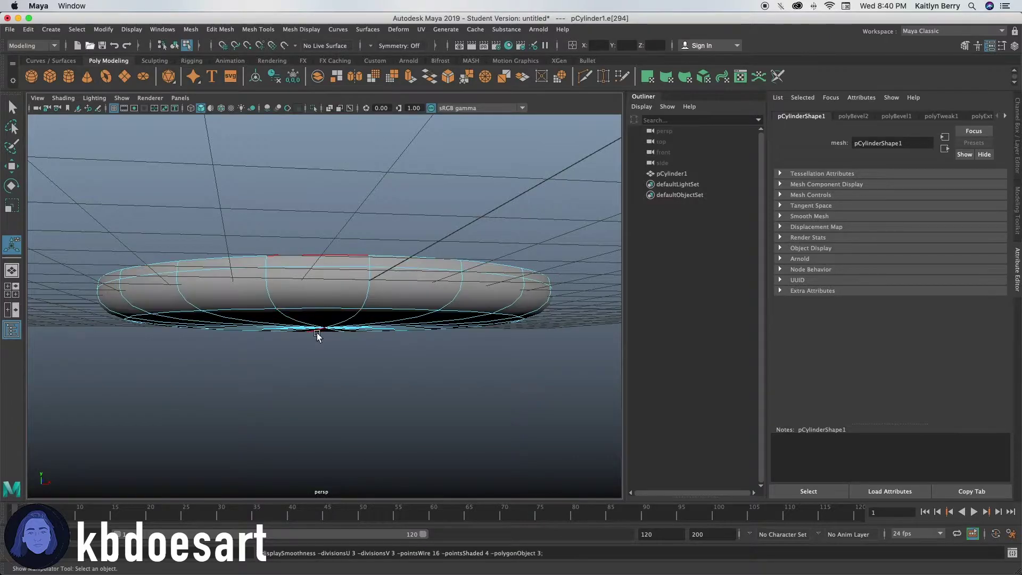
pyautogui.keyDown('alt'); pyautogui.moveTo(315, 333); pyautogui.dragTo(342, 190); pyautogui.keyUp('alt')
pyautogui.press('1')
pyautogui.doubleClick(343, 181)
pyautogui.hotkey('ctrl', 'b')
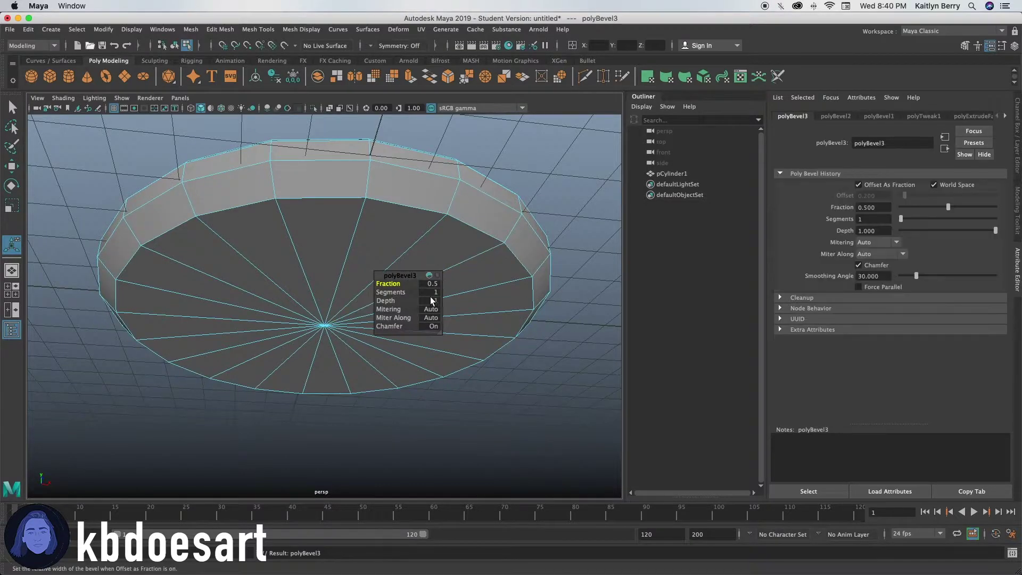
pyautogui.click(434, 292)
pyautogui.write('2')
pyautogui.press('Return')
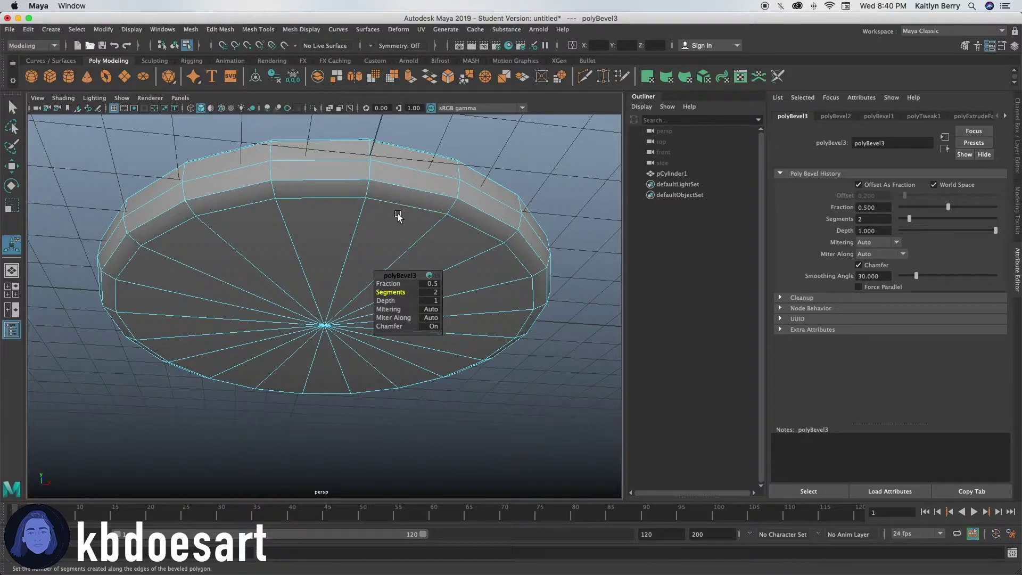
# Step: Correct the bottom bevel's segment count back to 2 after mistyping 23
pyautogui.click(434, 293)
pyautogui.write('23')
pyautogui.press('Return')
pyautogui.click(431, 293)
pyautogui.write('2')
pyautogui.press('Return')
# Step: Widen the bottom bevel to fraction 0.97 so the base curves like a dish
pyautogui.keyDown('alt'); pyautogui.moveTo(344, 255); pyautogui.dragTo(424, 242); pyautogui.keyUp('alt')
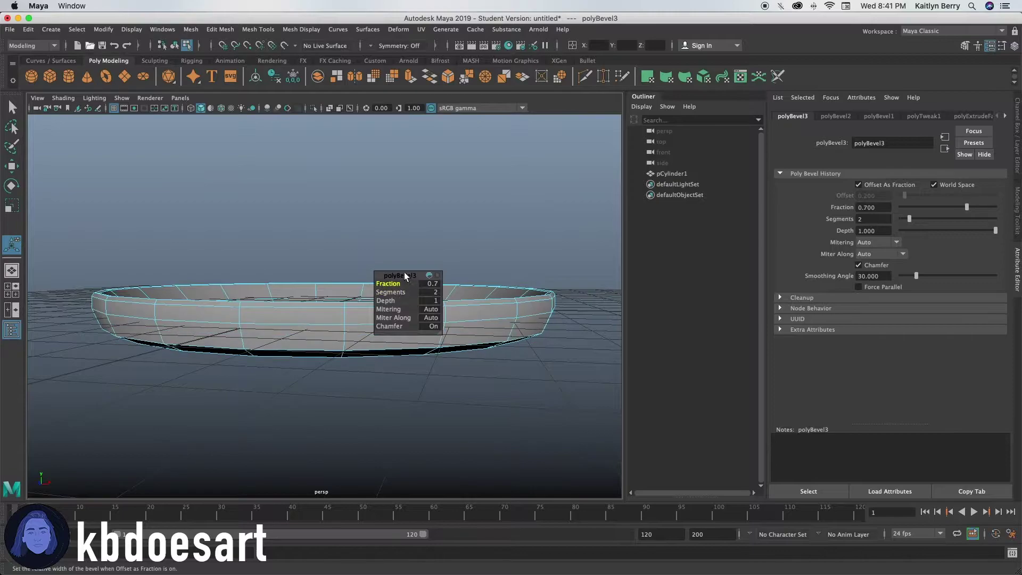
pyautogui.moveTo(387, 284); pyautogui.dragTo(386, 281)
pyautogui.keyDown('alt'); pyautogui.moveTo(292, 343); pyautogui.dragTo(422, 283); pyautogui.keyUp('alt')
pyautogui.keyDown('alt'); pyautogui.moveTo(327, 290); pyautogui.dragTo(352, 329); pyautogui.keyUp('alt')
pyautogui.click(415, 255)
pyautogui.keyDown('alt'); pyautogui.moveTo(451, 306); pyautogui.dragTo(425, 323, button='right'); pyautogui.keyUp('alt')
pyautogui.keyDown('alt'); pyautogui.moveTo(427, 335); pyautogui.dragTo(414, 310); pyautogui.keyUp('alt')
pyautogui.moveTo(368, 272); pyautogui.dragTo(420, 256, button='right')
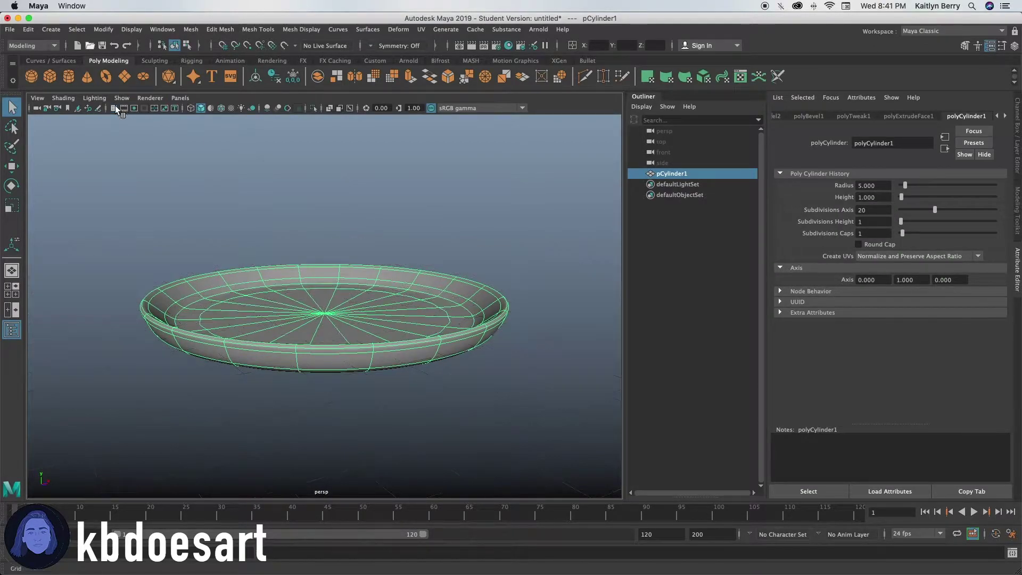
pyautogui.click(312, 240)
pyautogui.keyDown('alt'); pyautogui.moveTo(441, 292); pyautogui.dragTo(213, 411); pyautogui.keyUp('alt')
pyautogui.click(350, 318)
pyautogui.keyDown('alt'); pyautogui.moveTo(468, 355); pyautogui.dragTo(416, 319); pyautogui.keyUp('alt')
pyautogui.moveTo(416, 320); pyautogui.dragTo(399, 340, button='right')
pyautogui.click(399, 340)
pyautogui.keyDown('alt'); pyautogui.moveTo(484, 353); pyautogui.dragTo(351, 339); pyautogui.keyUp('alt')
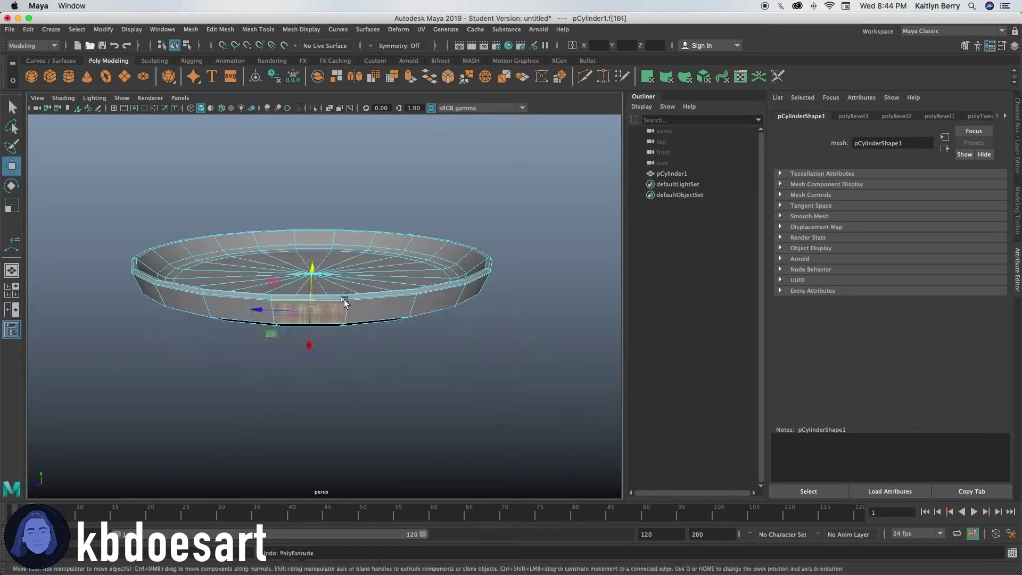
pyautogui.press('z')
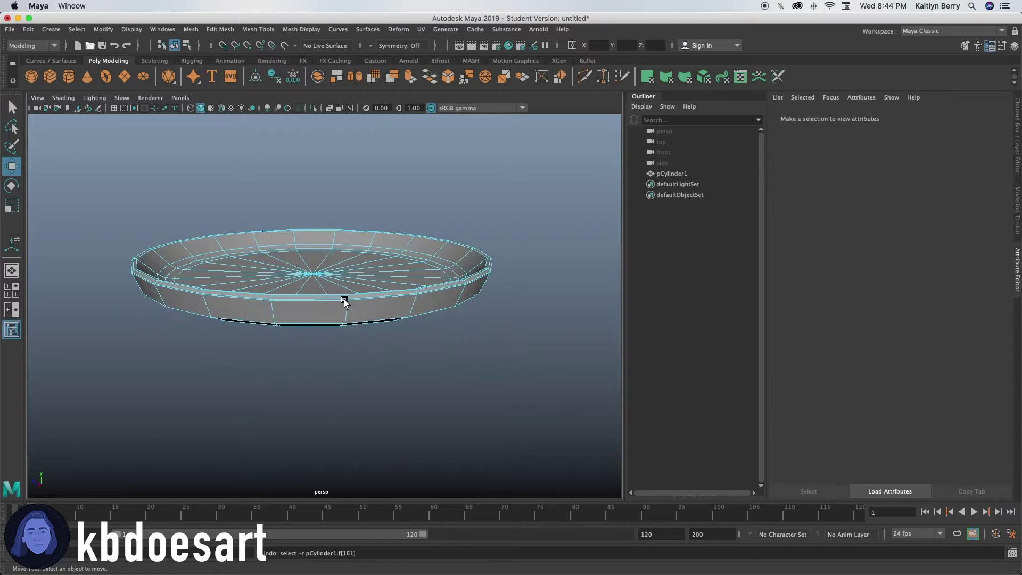
# Step: Extrude a face on the pan's outer side with an offset of 0.07
pyautogui.click(315, 317)
pyautogui.keyDown('alt'); pyautogui.moveTo(343, 324); pyautogui.dragTo(385, 298); pyautogui.keyUp('alt')
pyautogui.hotkey('ctrl', 'e')
pyautogui.moveTo(385, 300); pyautogui.dragTo(397, 300, button='middle')
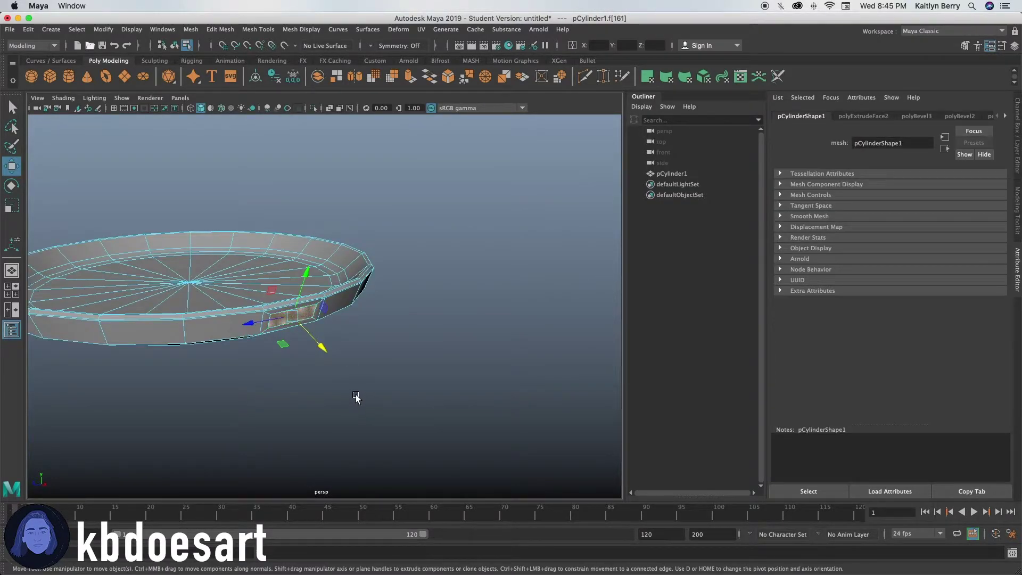
# Step: Extrude that face again and pull it outward and slightly up into a long handle
pyautogui.hotkey('ctrl', 'e')
pyautogui.moveTo(321, 347); pyautogui.dragTo(456, 419)
pyautogui.moveTo(403, 388); pyautogui.dragTo(405, 318)
pyautogui.press('3')
pyautogui.press('1')
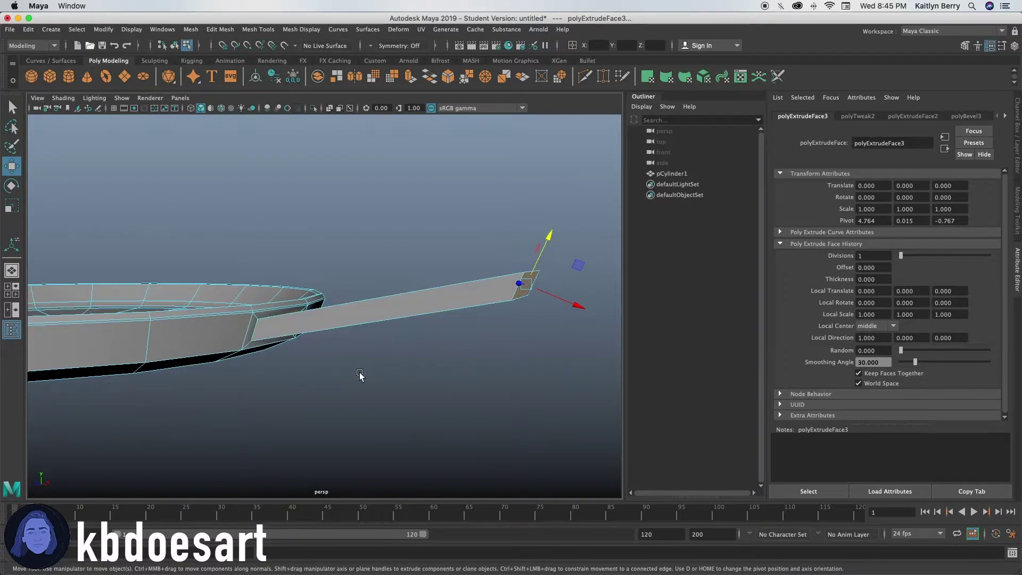
pyautogui.keyDown('alt'); pyautogui.moveTo(379, 368); pyautogui.dragTo(535, 301); pyautogui.keyUp('alt')
pyautogui.keyDown('alt'); pyautogui.moveTo(518, 261); pyautogui.dragTo(244, 352); pyautogui.keyUp('alt')
# Step: Select the four edges around the handle's tip and the edge loop at its base
pyautogui.keyDown('alt'); pyautogui.moveTo(244, 351); pyautogui.dragTo(394, 255, button='right'); pyautogui.keyUp('alt')
pyautogui.click(484, 341)
pyautogui.keyDown('alt'); pyautogui.moveTo(472, 388); pyautogui.dragTo(161, 257); pyautogui.keyUp('alt')
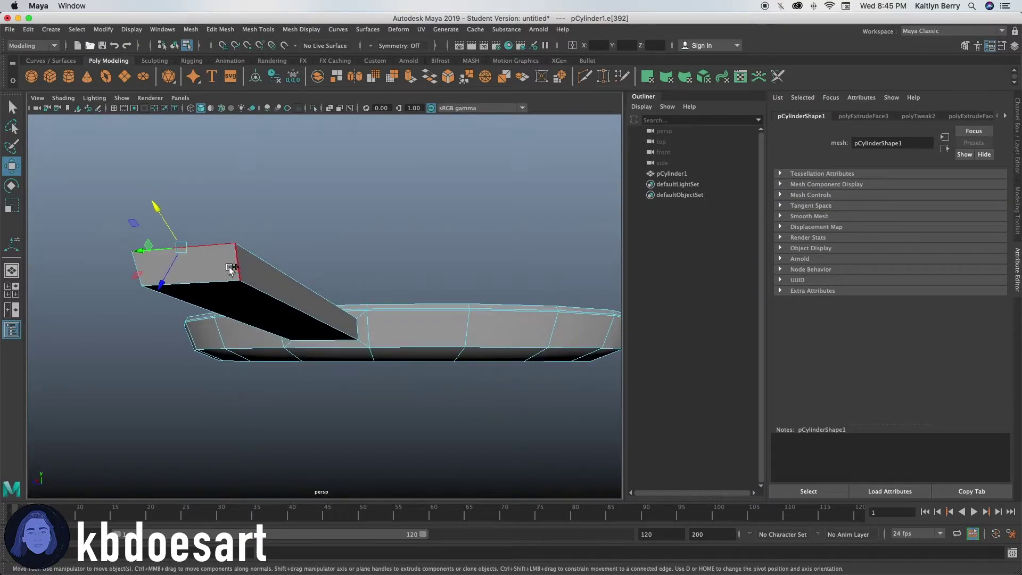
pyautogui.keyDown('shift'); pyautogui.click(231, 269); pyautogui.keyUp('shift')
pyautogui.keyDown('shift'); pyautogui.click(180, 277); pyautogui.keyUp('shift')
pyautogui.keyDown('shift'); pyautogui.click(139, 263); pyautogui.keyUp('shift')
pyautogui.keyDown('alt'); pyautogui.moveTo(79, 306); pyautogui.dragTo(154, 325); pyautogui.keyUp('alt')
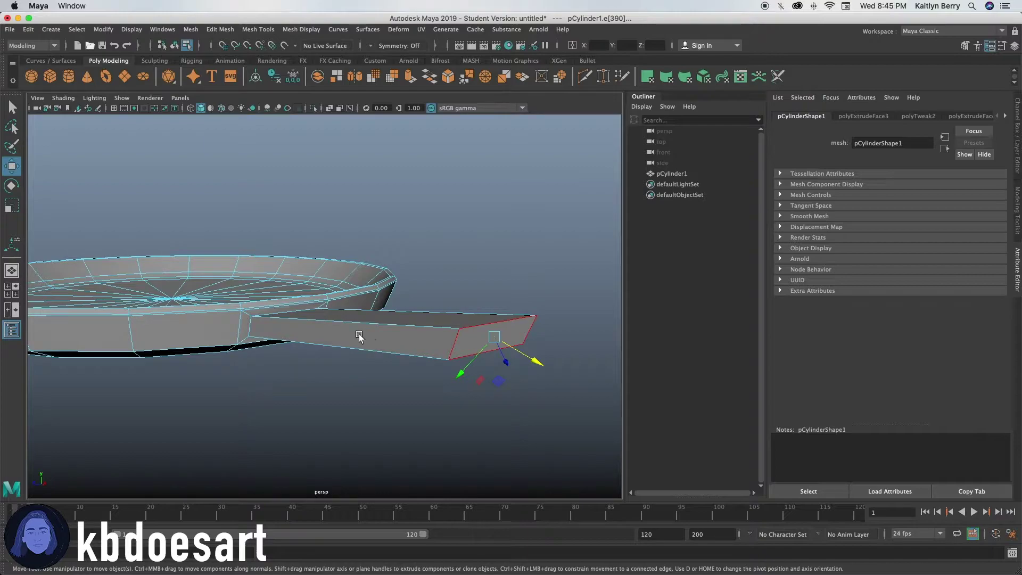
pyautogui.keyDown('shift'); pyautogui.doubleClick(266, 318); pyautogui.keyUp('shift')
pyautogui.moveTo(397, 390); pyautogui.dragTo(340, 359)
pyautogui.keyDown('shift'); pyautogui.click(361, 334); pyautogui.keyUp('shift')
pyautogui.keyDown('alt'); pyautogui.moveTo(296, 393); pyautogui.dragTo(295, 421); pyautogui.keyUp('alt')
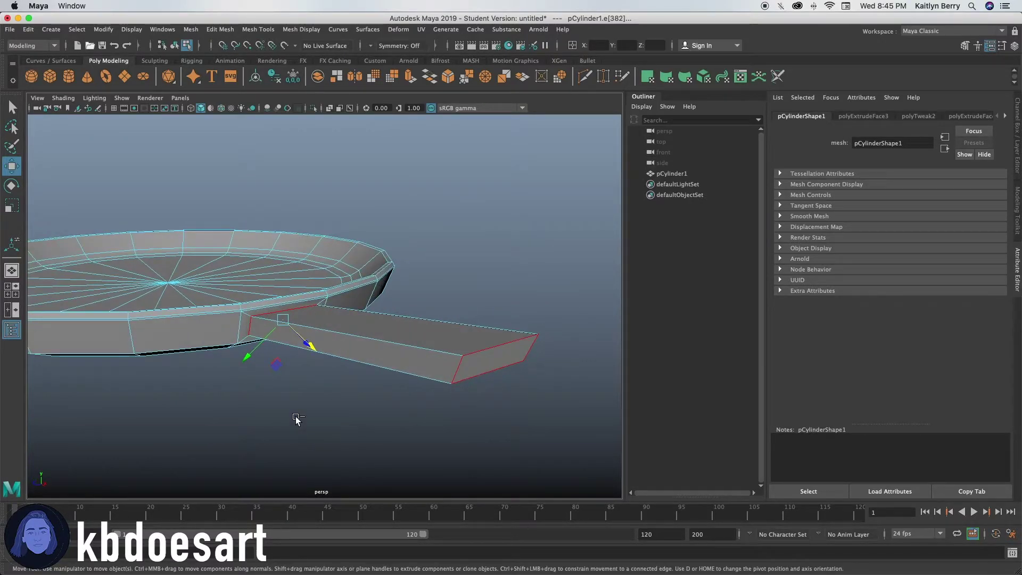
# Step: Bevel the selected handle edges with 2 segments and a reduced width fraction
pyautogui.hotkey('ctrl', 'b')
pyautogui.click(430, 293)
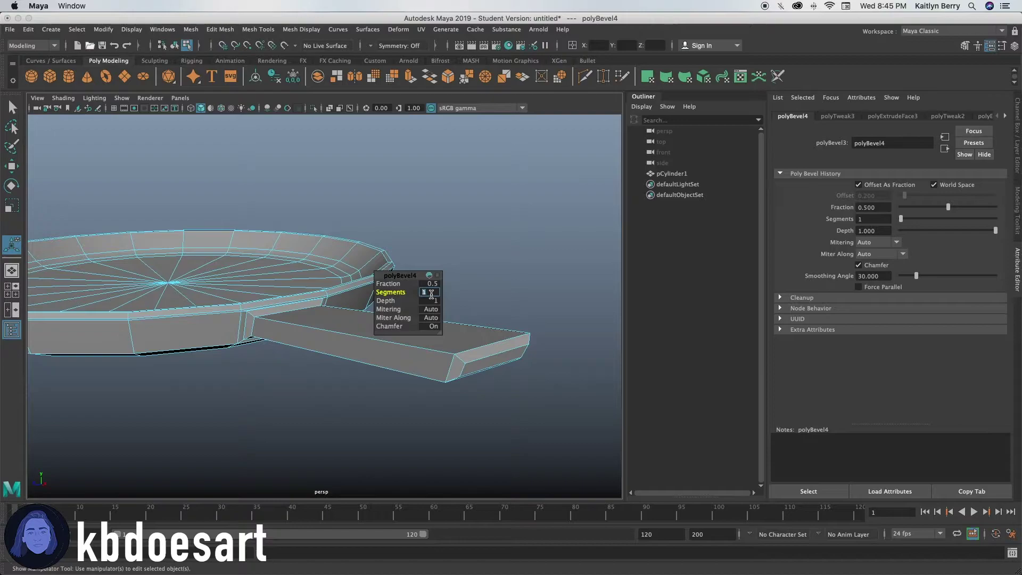
pyautogui.write('2')
pyautogui.press('Return')
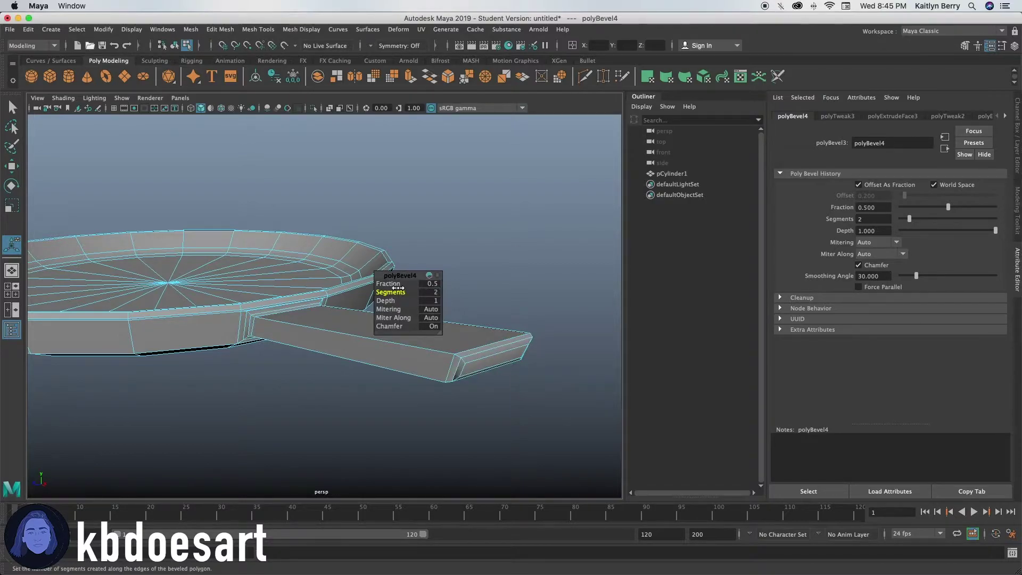
pyautogui.moveTo(402, 285); pyautogui.dragTo(525, 211)
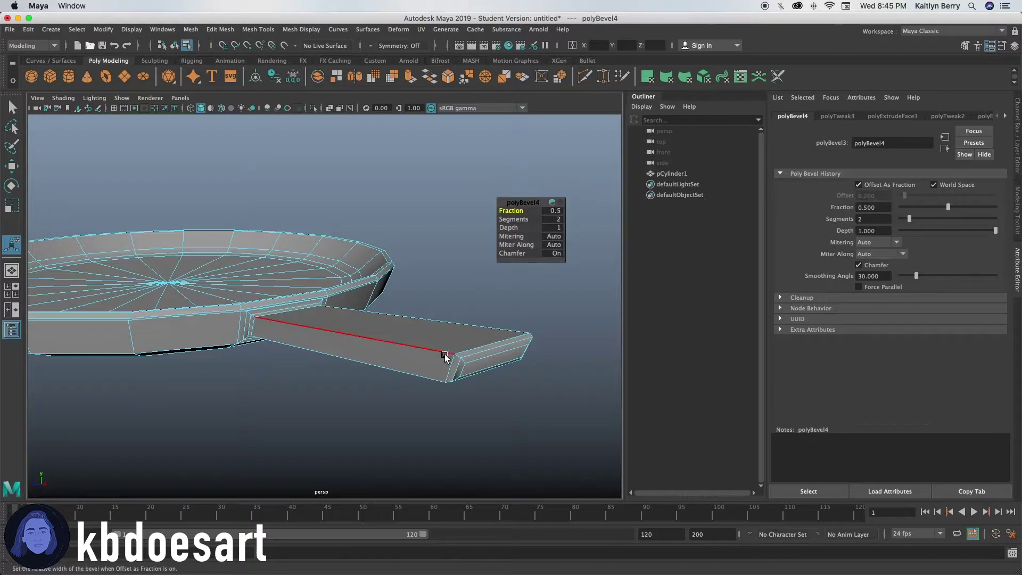
pyautogui.press('3')
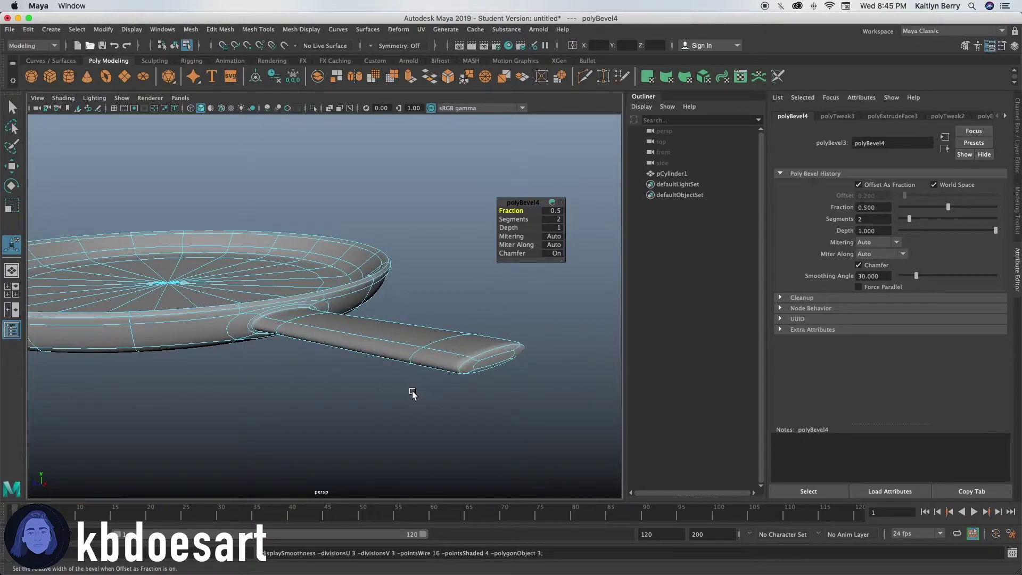
pyautogui.keyDown('alt'); pyautogui.moveTo(412, 393); pyautogui.dragTo(405, 368); pyautogui.keyUp('alt')
pyautogui.moveTo(513, 210); pyautogui.dragTo(527, 342)
pyautogui.click(483, 333)
# Step: Scale the faces at the handle's end narrower so the handle tapers
pyautogui.moveTo(303, 212); pyautogui.dragTo(307, 254, button='right')
pyautogui.moveTo(299, 292); pyautogui.dragTo(386, 334)
pyautogui.press('r')
pyautogui.keyDown('alt'); pyautogui.moveTo(362, 381); pyautogui.dragTo(377, 372); pyautogui.keyUp('alt')
pyautogui.moveTo(268, 330); pyautogui.dragTo(279, 330)
pyautogui.keyDown('alt'); pyautogui.moveTo(313, 363); pyautogui.dragTo(364, 380); pyautogui.keyUp('alt')
pyautogui.click(388, 235)
pyautogui.keyDown('alt'); pyautogui.moveTo(332, 262); pyautogui.dragTo(446, 336); pyautogui.keyUp('alt')
pyautogui.press('z')
# Step: Move the handle's end faces slightly upward and outward
pyautogui.click(370, 336)
pyautogui.keyDown('alt'); pyautogui.moveTo(376, 365); pyautogui.dragTo(413, 326); pyautogui.keyUp('alt')
pyautogui.press('w')
pyautogui.click(418, 327)
pyautogui.moveTo(383, 281); pyautogui.dragTo(384, 276)
pyautogui.keyDown('alt'); pyautogui.moveTo(332, 327); pyautogui.dragTo(307, 345); pyautogui.keyUp('alt')
pyautogui.scroll(5, 539, 341)
pyautogui.moveTo(472, 322); pyautogui.dragTo(481, 325)
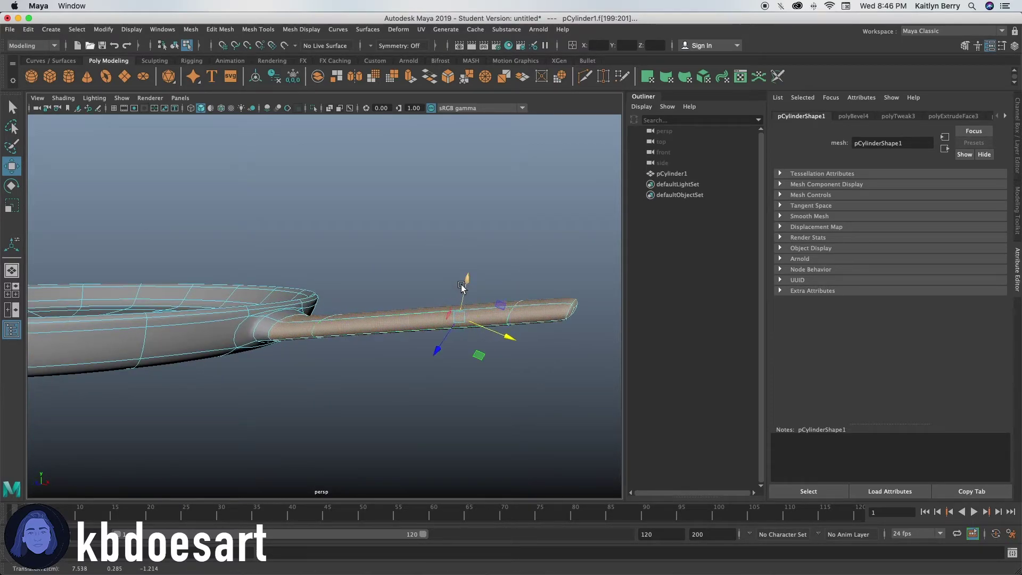
pyautogui.moveTo(461, 288); pyautogui.dragTo(333, 285)
pyautogui.click(316, 353)
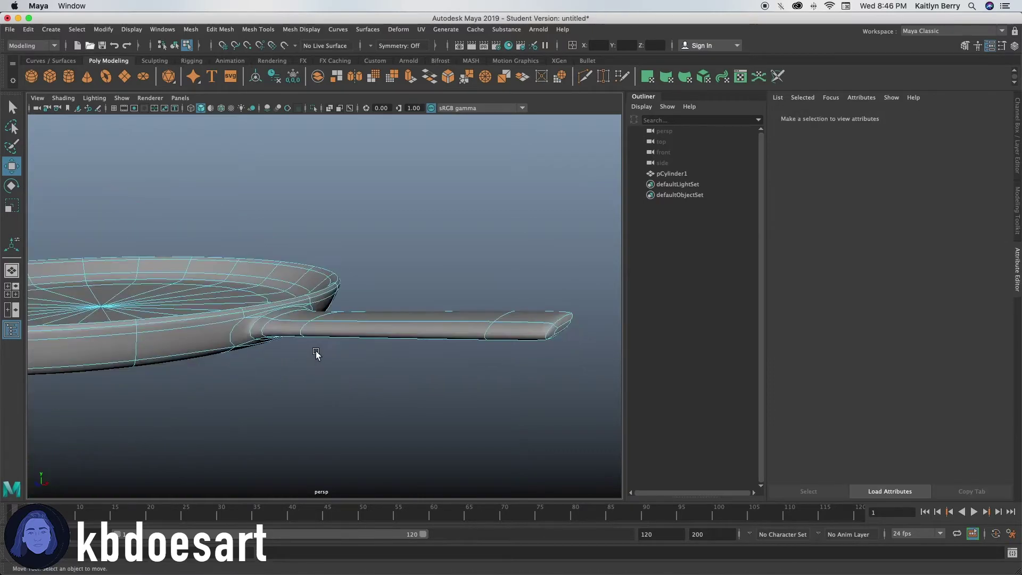
pyautogui.scroll(-5, 378, 371)
pyautogui.keyDown('alt'); pyautogui.moveTo(316, 353); pyautogui.dragTo(320, 389); pyautogui.keyUp('alt')
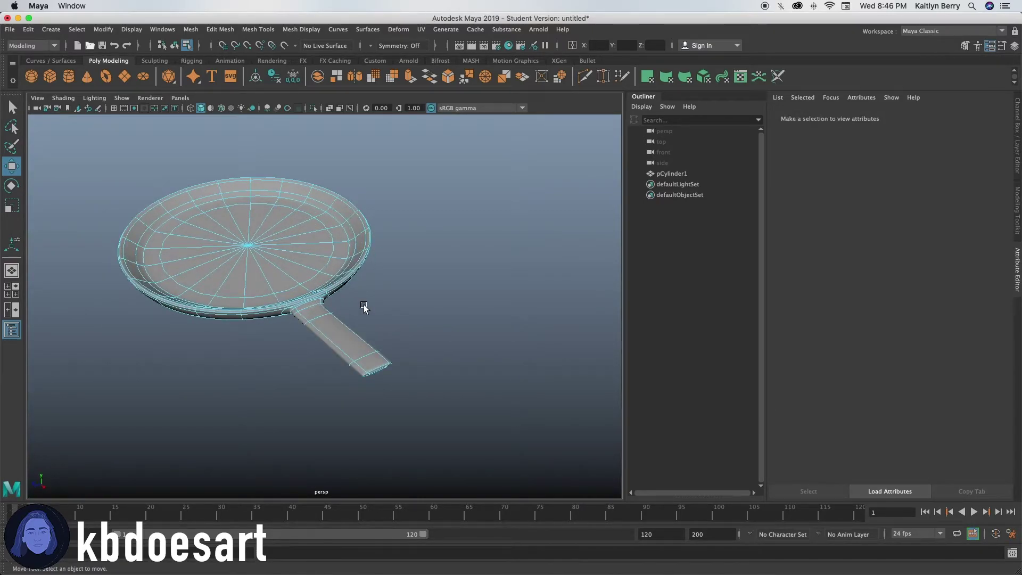
# Step: Undo the last move of the handle faces and deselect them
pyautogui.click(354, 376)
pyautogui.keyDown('alt'); pyautogui.moveTo(405, 338); pyautogui.dragTo(362, 325); pyautogui.keyUp('alt')
pyautogui.keyDown('alt'); pyautogui.moveTo(381, 278); pyautogui.dragTo(365, 317); pyautogui.keyUp('alt')
pyautogui.press('z')
pyautogui.press('z')
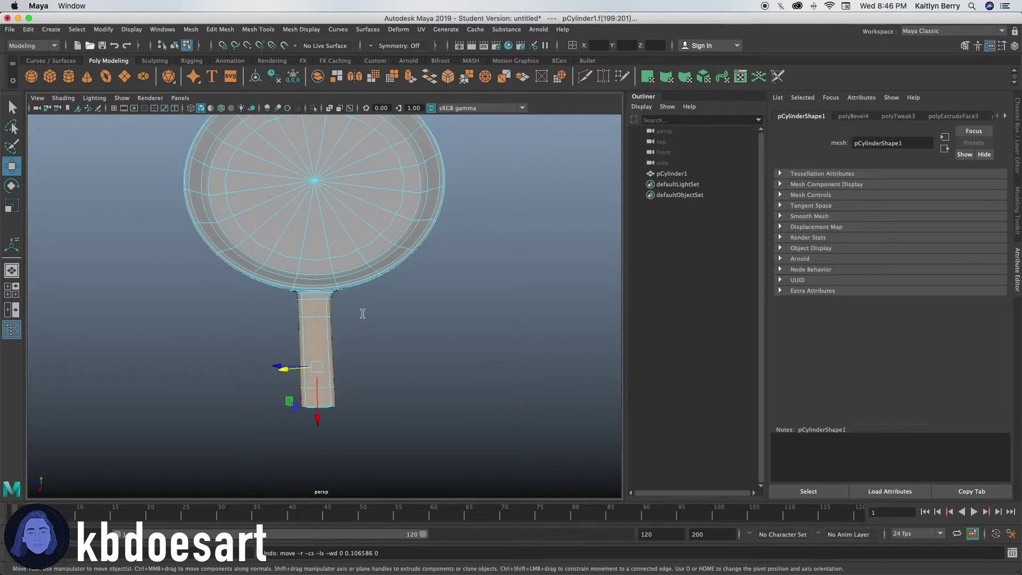
pyautogui.keyDown('alt'); pyautogui.moveTo(331, 379); pyautogui.dragTo(380, 353); pyautogui.keyUp('alt')
pyautogui.click(341, 360)
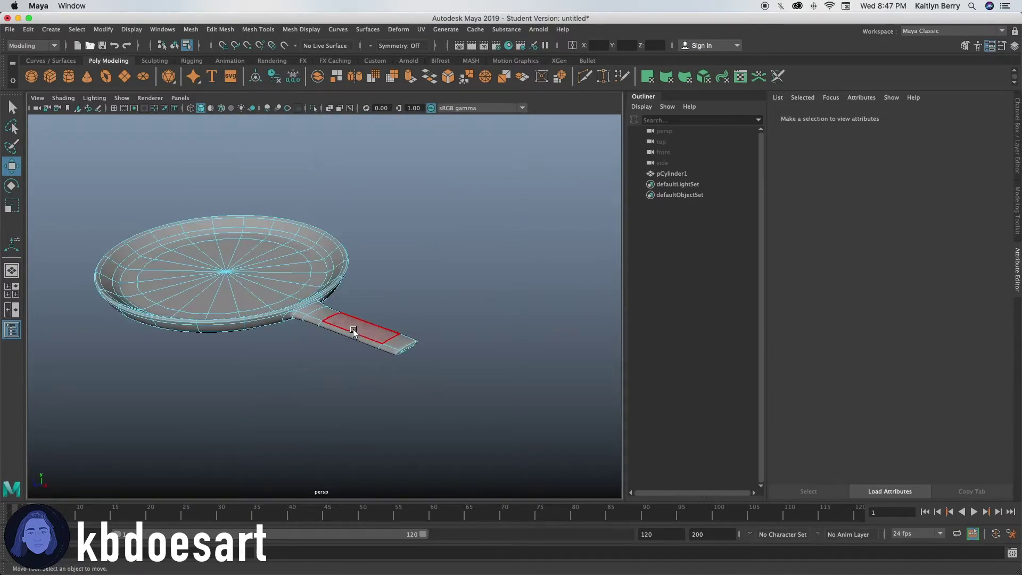
# Step: Create a second cylinder under the handle's end and scale it thin
pyautogui.click(69, 76)
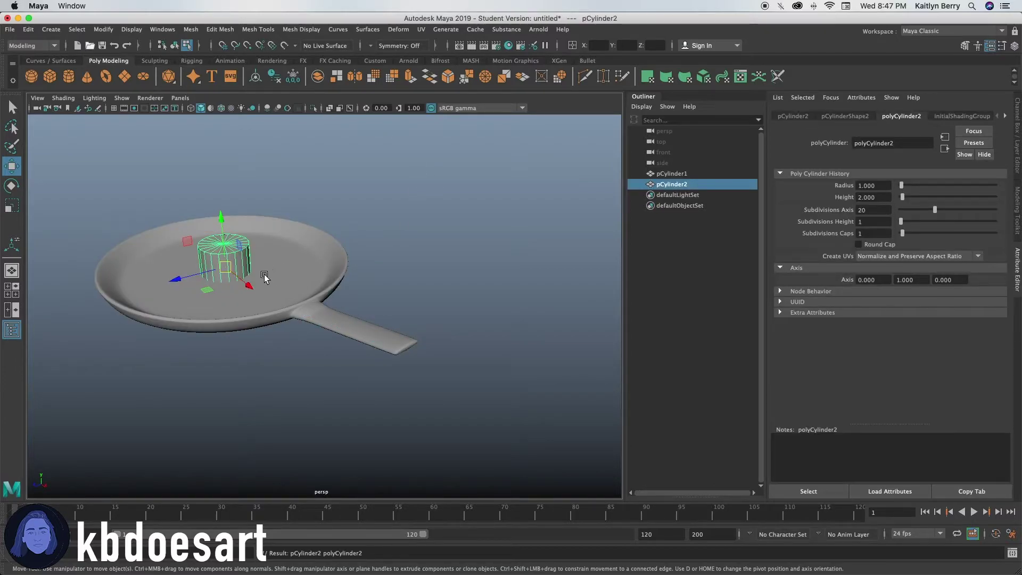
pyautogui.moveTo(251, 284); pyautogui.dragTo(484, 376)
pyautogui.press('r')
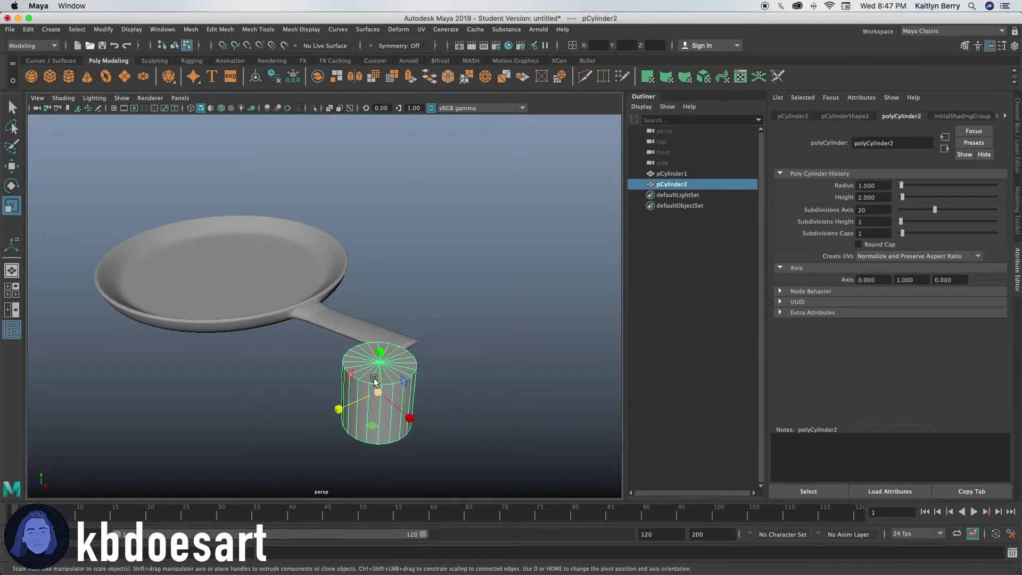
pyautogui.moveTo(347, 408); pyautogui.dragTo(402, 409)
pyautogui.click(351, 408)
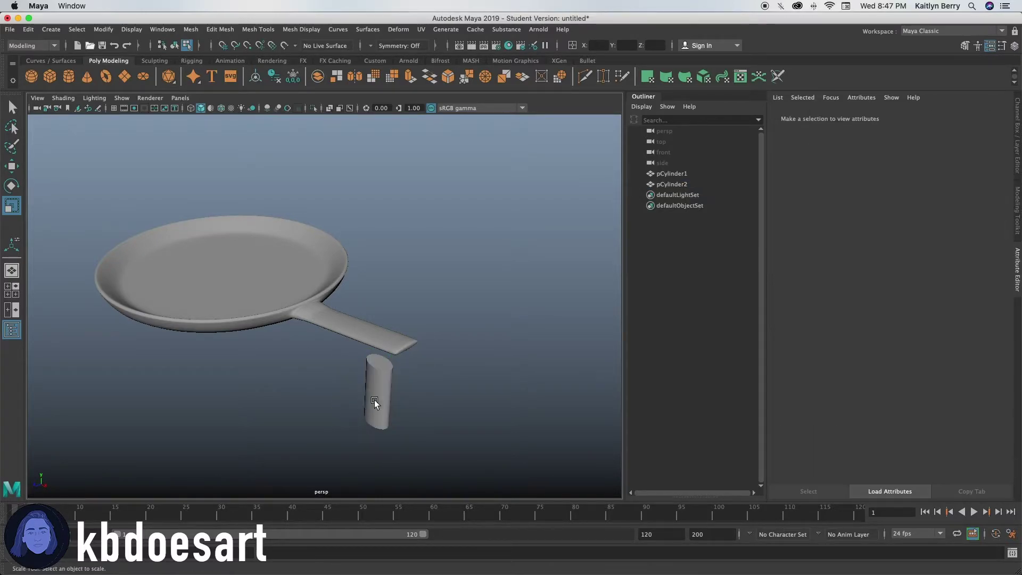
pyautogui.moveTo(379, 395); pyautogui.dragTo(430, 256, button='right')
pyautogui.moveTo(348, 410)
pyautogui.mouseDown()
pyautogui.moveTo(387, 397)
pyautogui.moveTo(450, 400)
pyautogui.moveTo(424, 361)
pyautogui.moveTo(426, 381)
pyautogui.moveTo(356, 356)
pyautogui.moveTo(331, 411)
pyautogui.mouseUp()
# Step: Rotate the cylinder about 10 degrees, slide it into the handle tip and narrow it
pyautogui.press('w')
pyautogui.press('e')
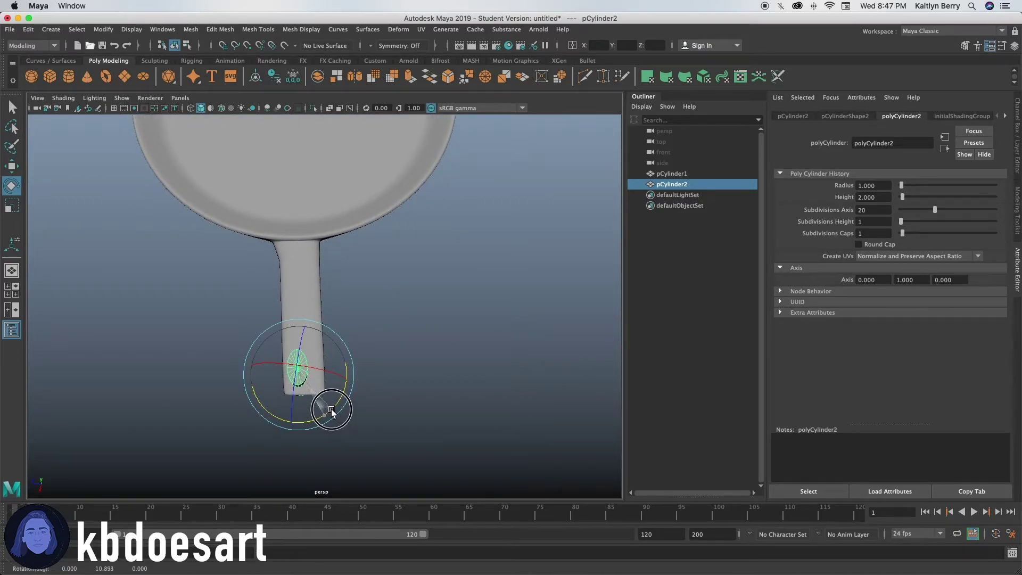
pyautogui.press('w')
pyautogui.moveTo(274, 377); pyautogui.dragTo(308, 409)
pyautogui.moveTo(349, 376)
pyautogui.keyDown('alt'); pyautogui.mouseDown()
pyautogui.moveTo(418, 384)
pyautogui.moveTo(355, 379)
pyautogui.mouseUp(); pyautogui.keyUp('alt')
pyautogui.keyDown('alt'); pyautogui.moveTo(354, 379); pyautogui.dragTo(393, 366, button='right'); pyautogui.keyUp('alt')
pyautogui.keyDown('alt'); pyautogui.moveTo(392, 367); pyautogui.dragTo(393, 344, button='middle'); pyautogui.keyUp('alt')
pyautogui.press('r')
pyautogui.moveTo(303, 373)
pyautogui.mouseDown()
pyautogui.moveTo(313, 379)
pyautogui.moveTo(290, 372)
pyautogui.moveTo(343, 417)
pyautogui.moveTo(349, 402)
pyautogui.moveTo(308, 368)
pyautogui.mouseUp()
pyautogui.click(426, 346)
pyautogui.keyDown('alt'); pyautogui.moveTo(412, 309); pyautogui.dragTo(392, 303, button='right'); pyautogui.keyUp('alt')
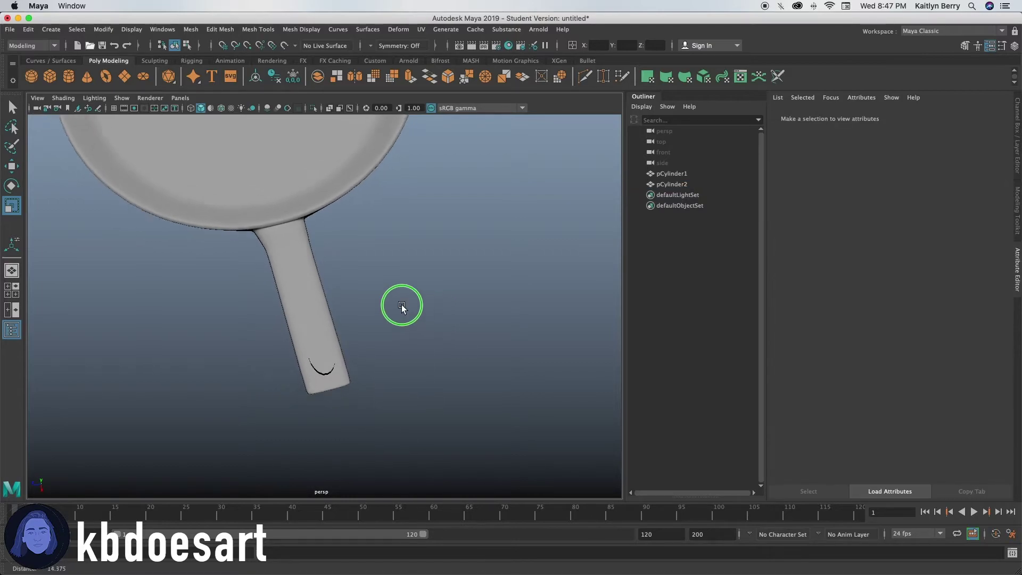
pyautogui.keyDown('alt'); pyautogui.moveTo(393, 304); pyautogui.dragTo(336, 324); pyautogui.keyUp('alt')
# Step: Smooth the pan mesh pCylinder1 at 2 divisions for a dense, rounded surface
pyautogui.click(293, 284)
pyautogui.press('t')
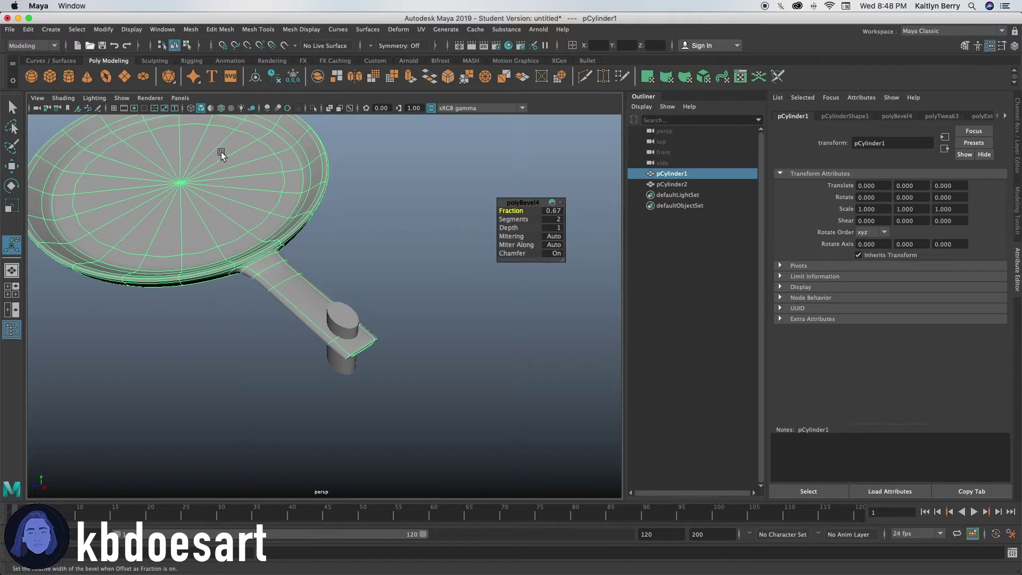
pyautogui.click(215, 28)
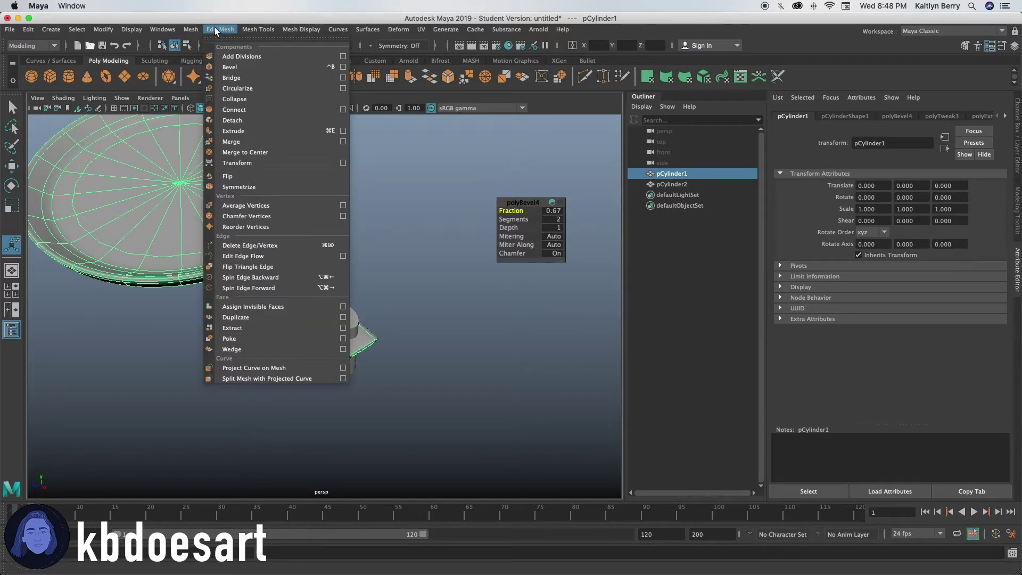
pyautogui.moveTo(180, 31)
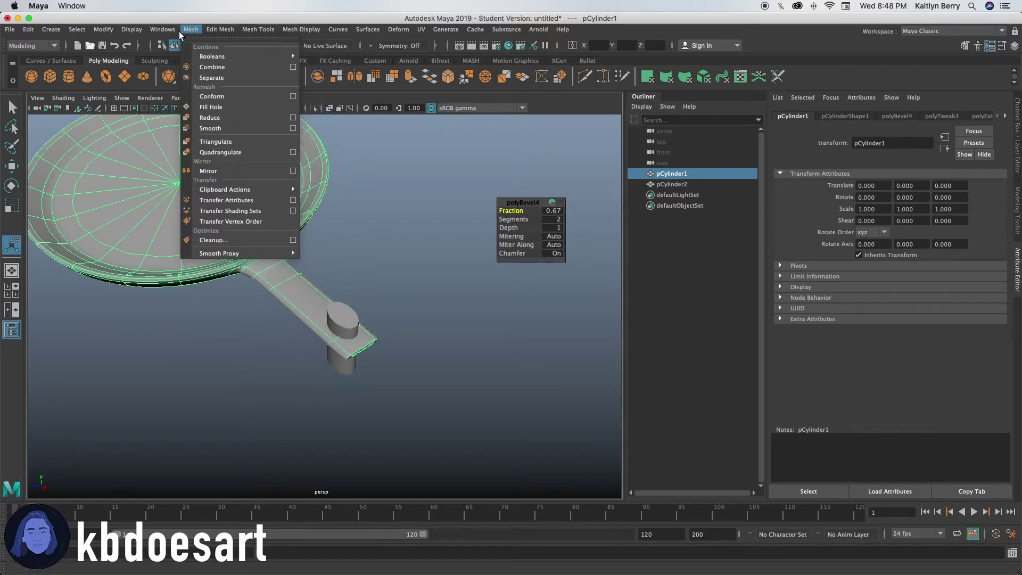
pyautogui.click(211, 129)
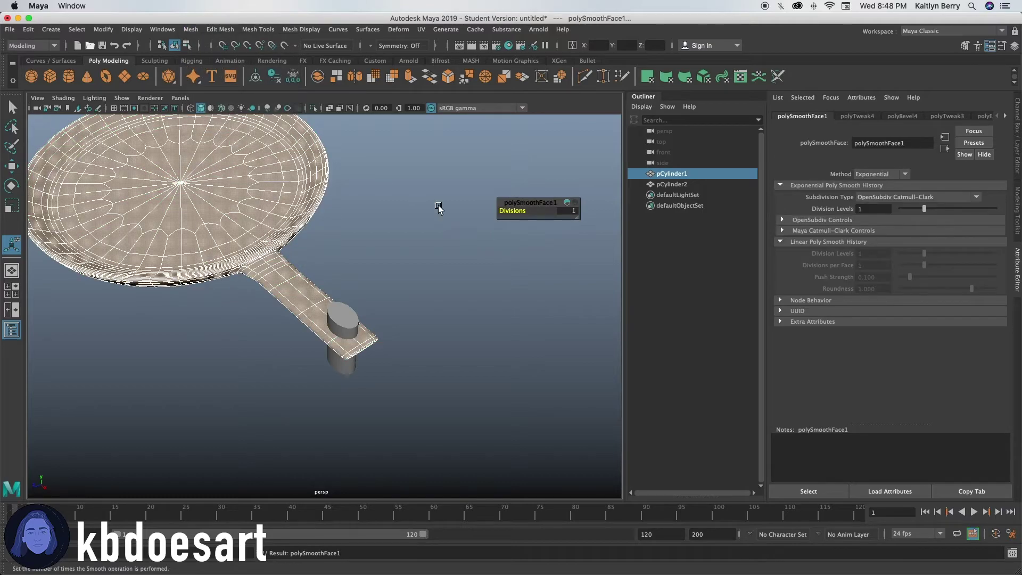
pyautogui.click(562, 214)
pyautogui.write('2')
pyautogui.press('Return')
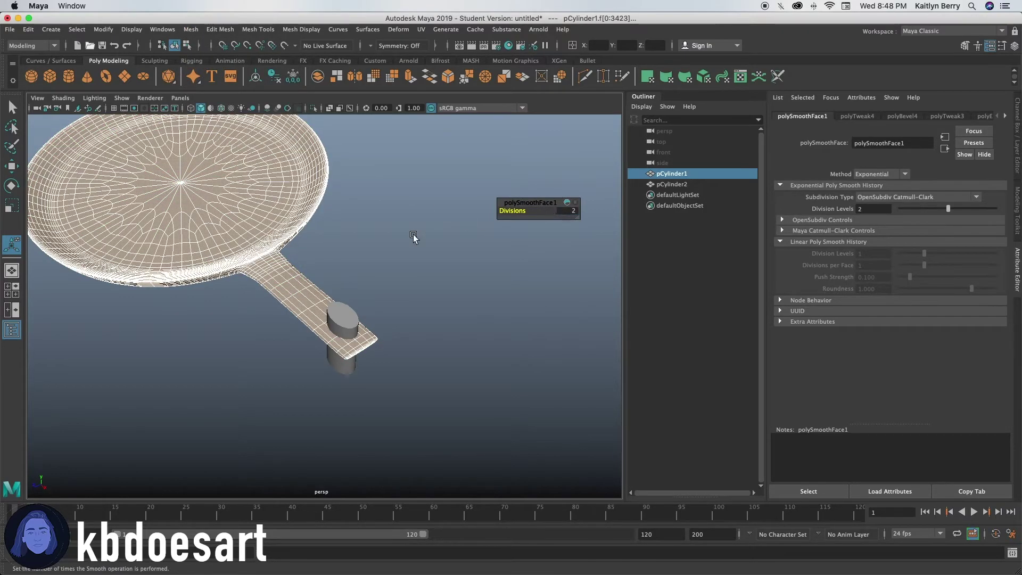
pyautogui.click(396, 279)
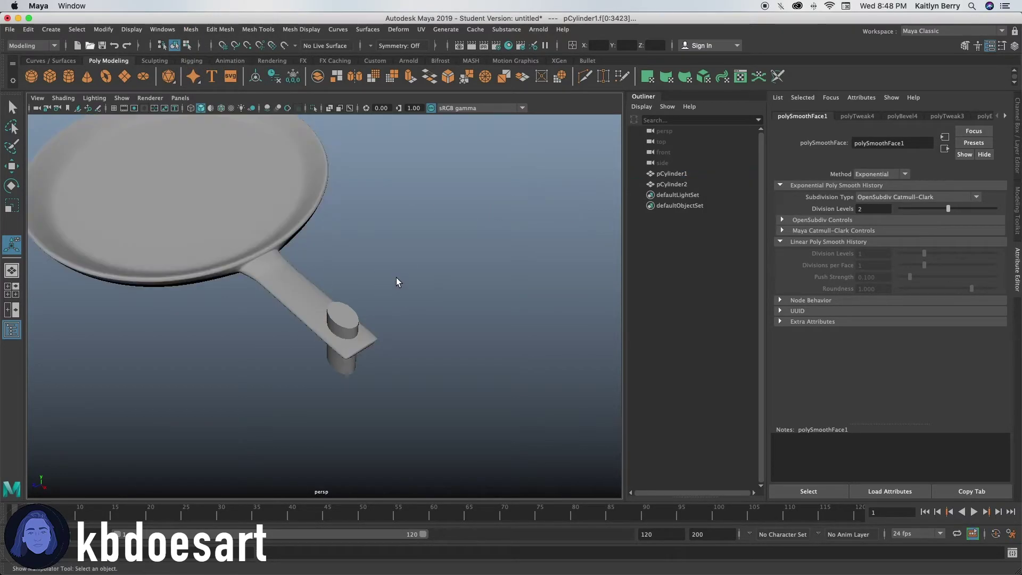
pyautogui.keyDown('alt'); pyautogui.moveTo(396, 277); pyautogui.dragTo(376, 287); pyautogui.keyUp('alt')
# Step: Boolean-subtract the cylinder from the pan, cutting a round hole through the handle tip
pyautogui.click(280, 251)
pyautogui.keyDown('shift'); pyautogui.click(349, 318); pyautogui.keyUp('shift')
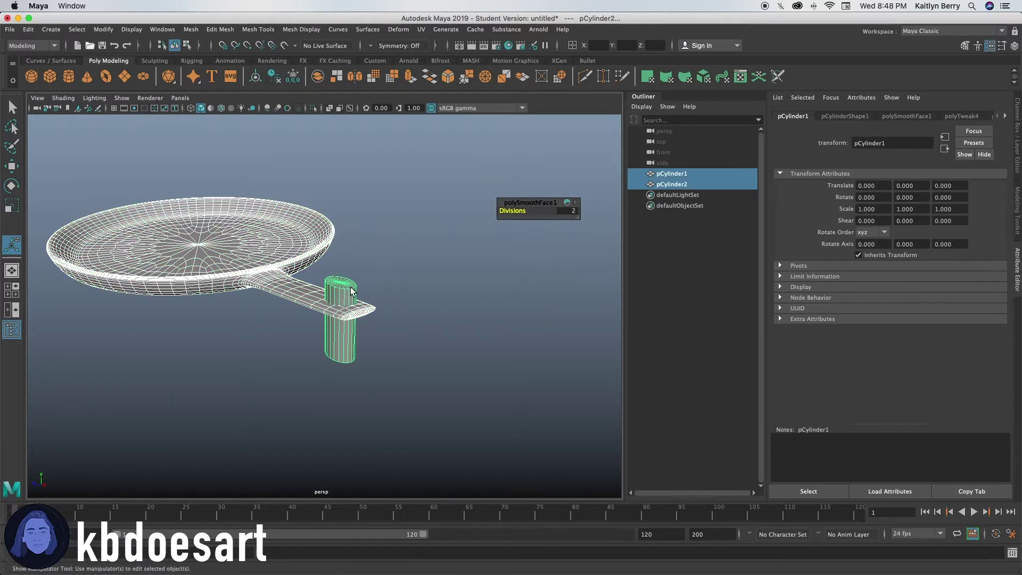
pyautogui.click(191, 29)
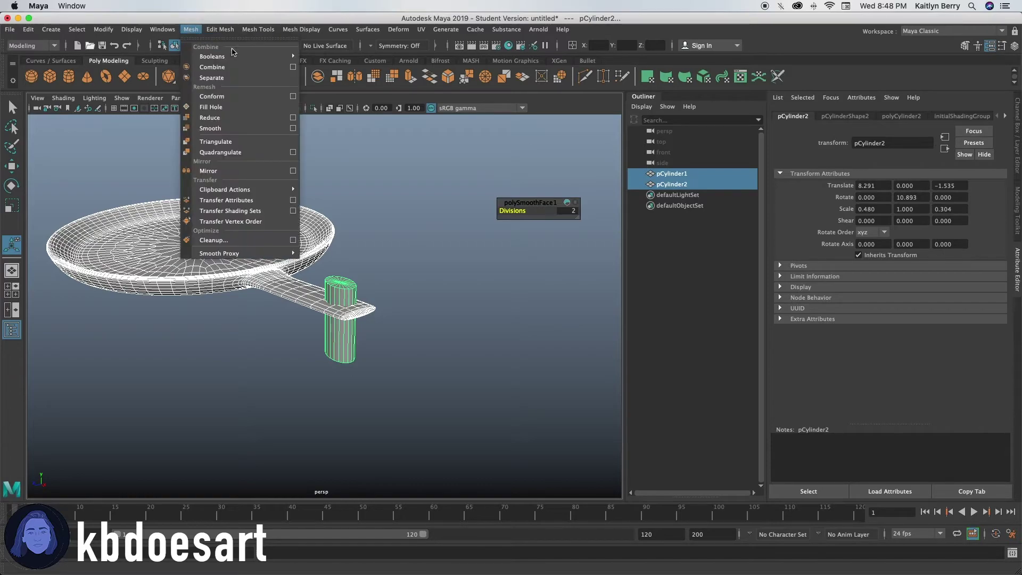
pyautogui.moveTo(266, 57)
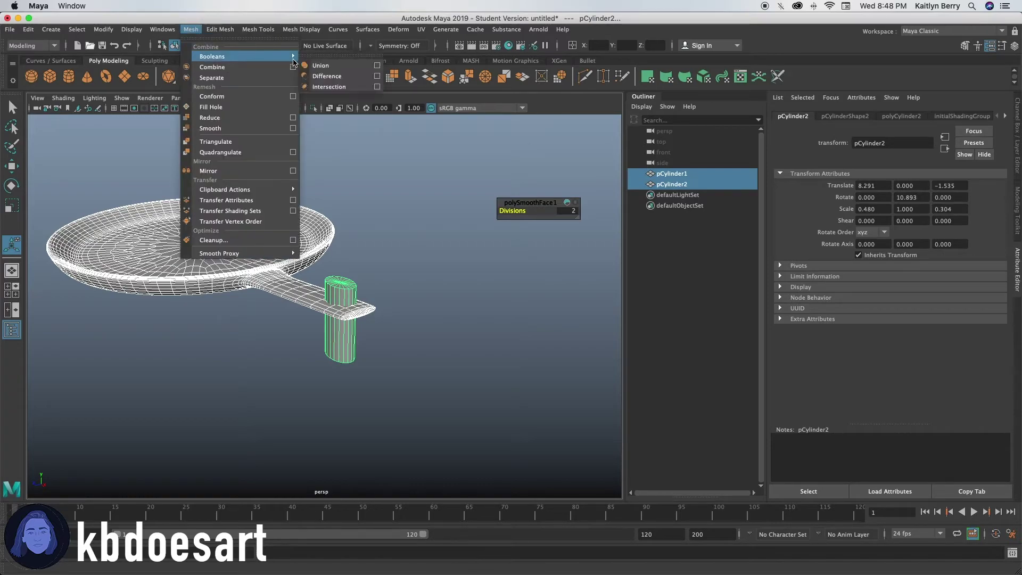
pyautogui.click(377, 76)
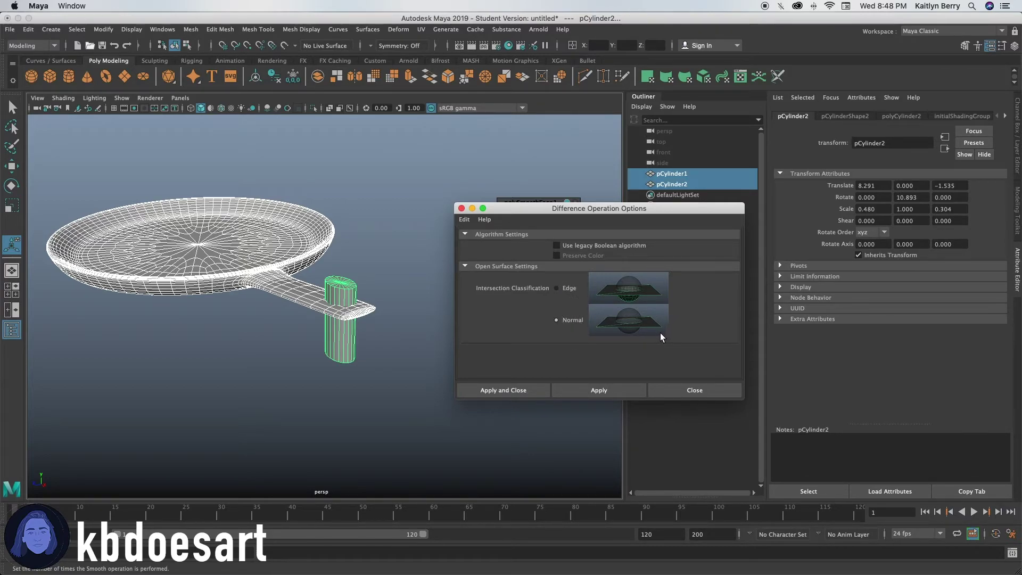
pyautogui.click(527, 389)
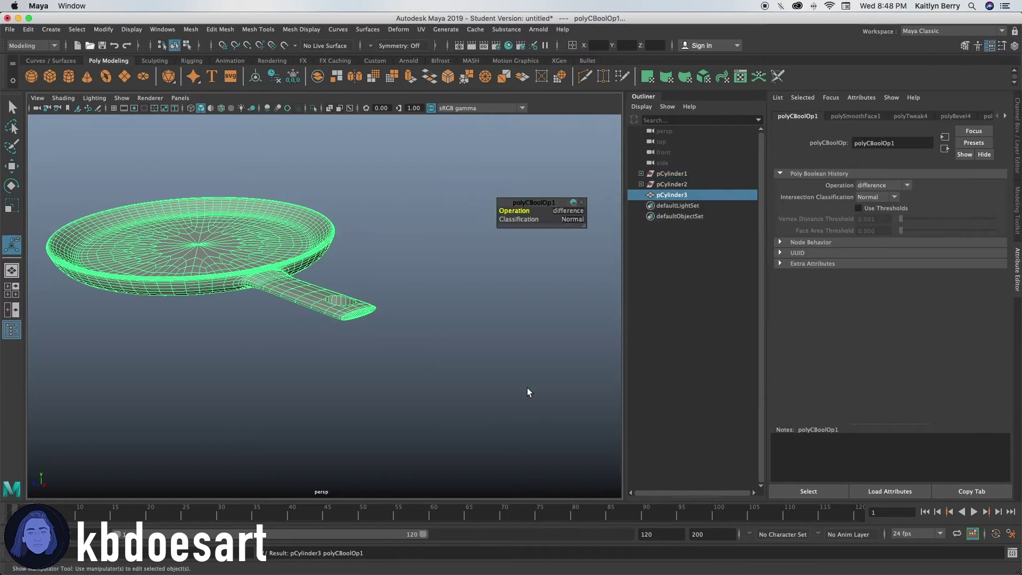
pyautogui.keyDown('alt'); pyautogui.moveTo(333, 340); pyautogui.dragTo(349, 288); pyautogui.keyUp('alt')
pyautogui.click(407, 307)
pyautogui.keyDown('alt'); pyautogui.moveTo(367, 236); pyautogui.dragTo(353, 245); pyautogui.keyUp('alt')
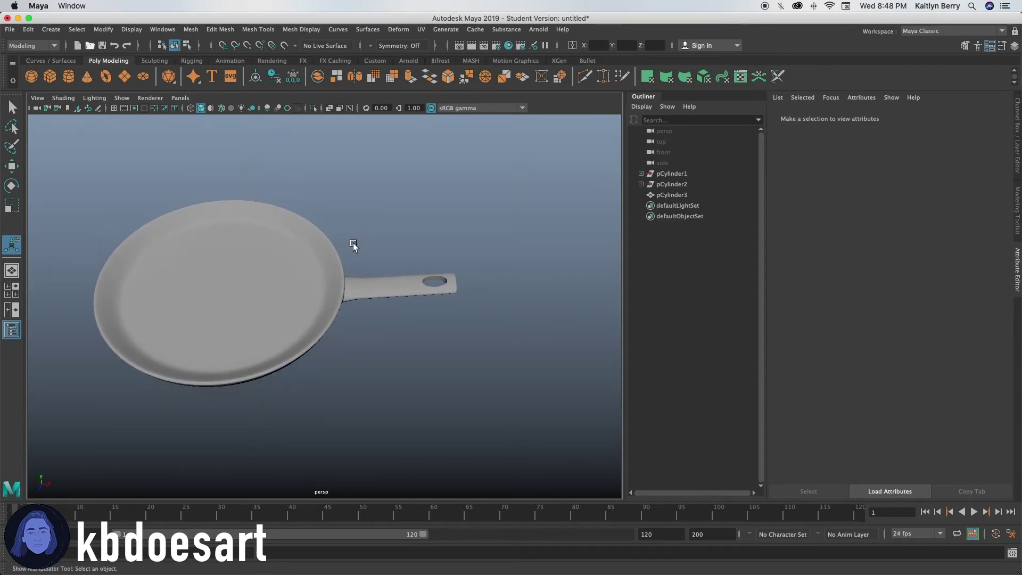